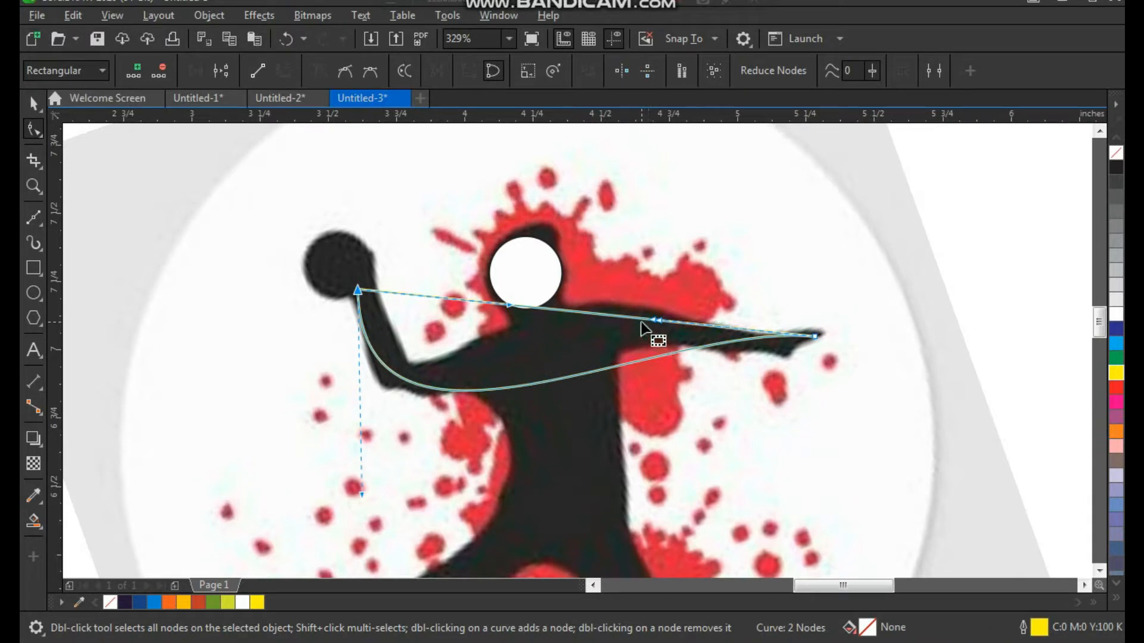
Step: Bend the upper and lower edges of the arm curve into an S-shaped band from the raised hand to the outstretched hand
drag(508, 308, 587, 343)
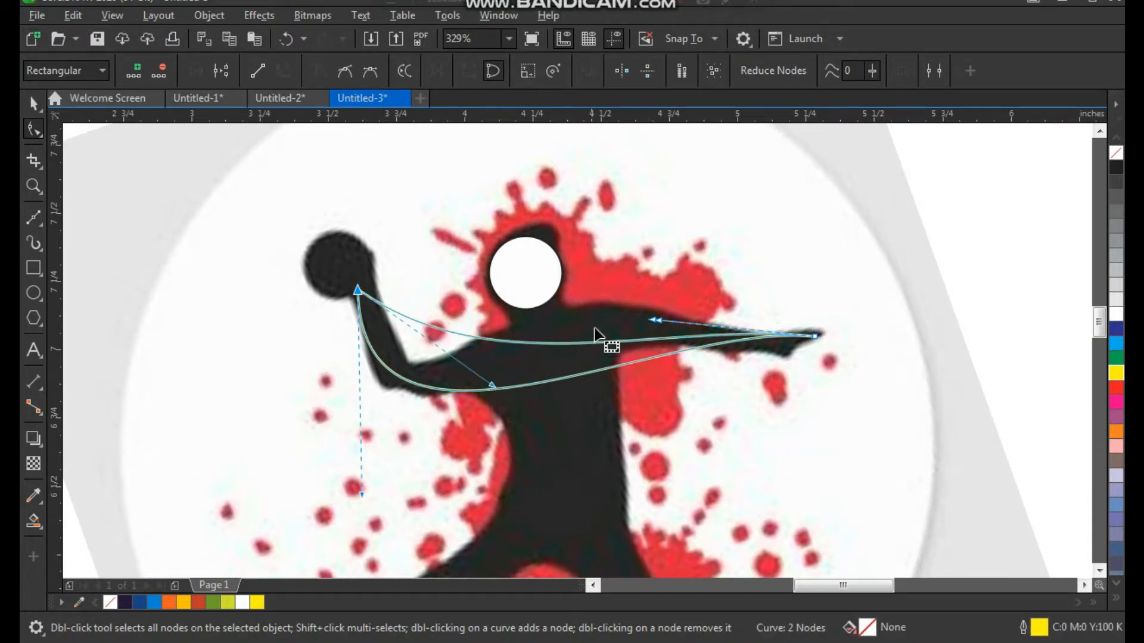
drag(652, 322, 601, 317)
drag(496, 388, 519, 428)
drag(684, 241, 662, 200)
drag(515, 426, 520, 439)
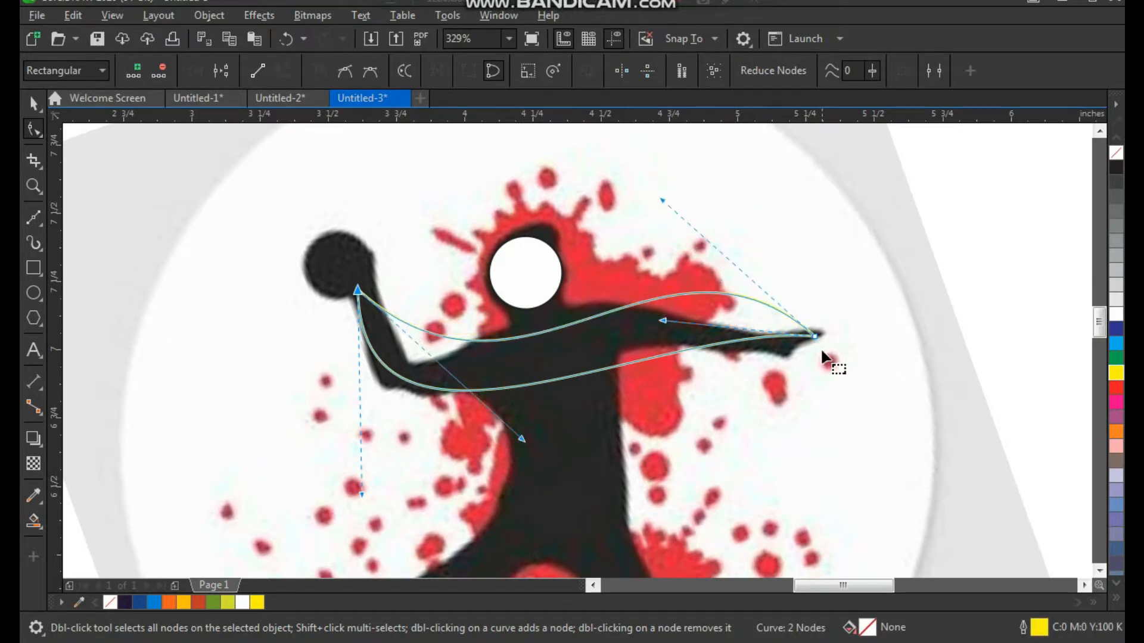
drag(663, 322, 665, 292)
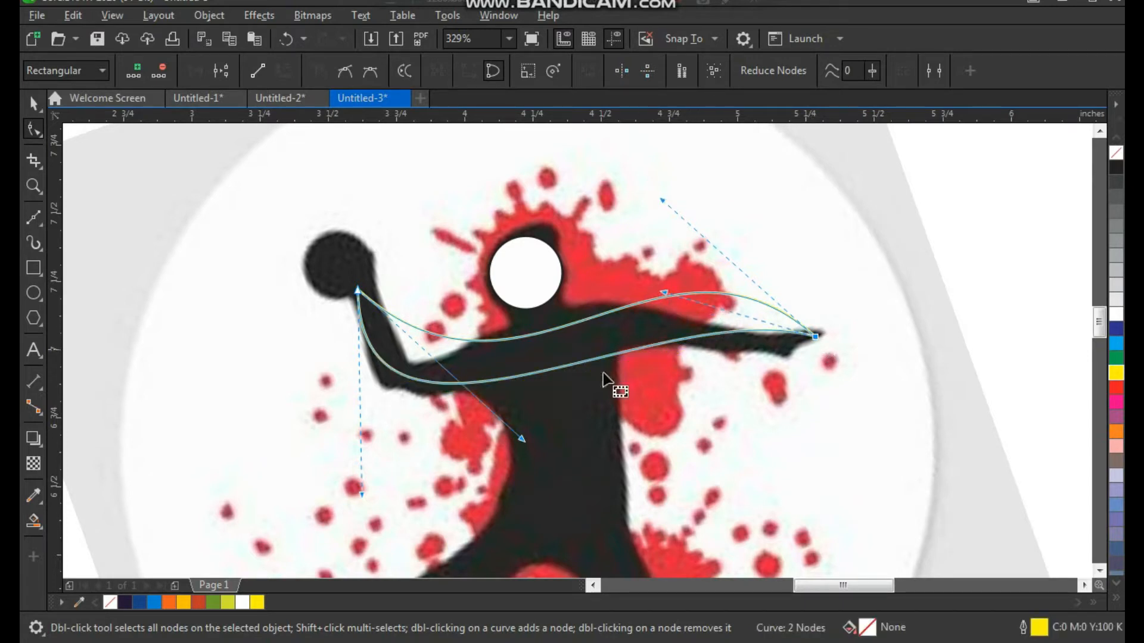
drag(359, 497, 416, 525)
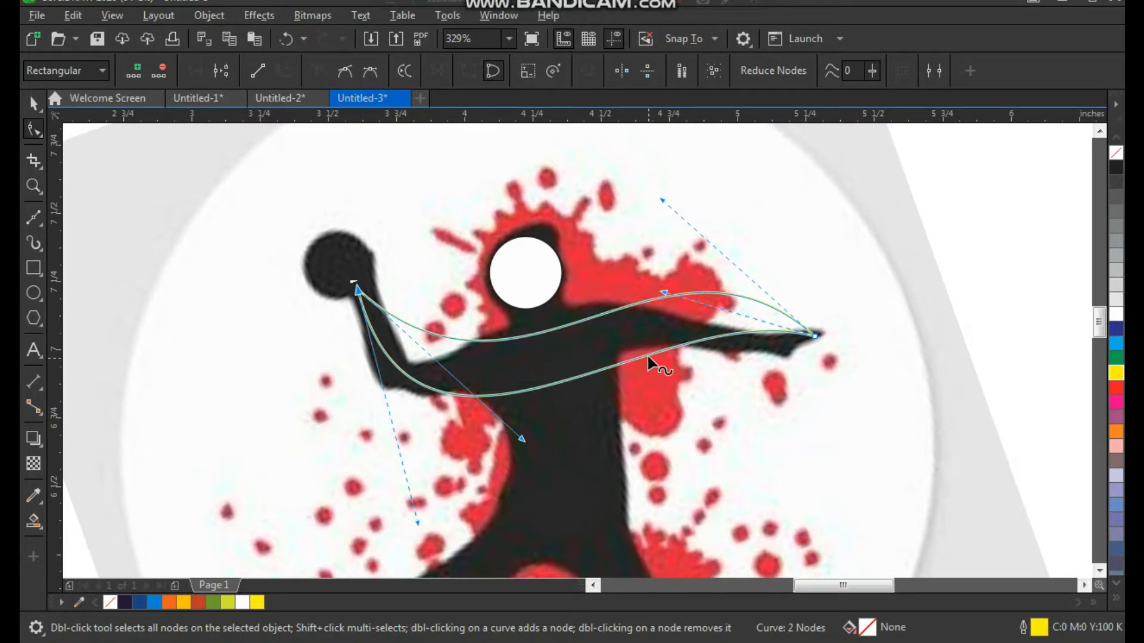
Step: Shift the arm band slightly left toward the ball and fill it white
key(space)
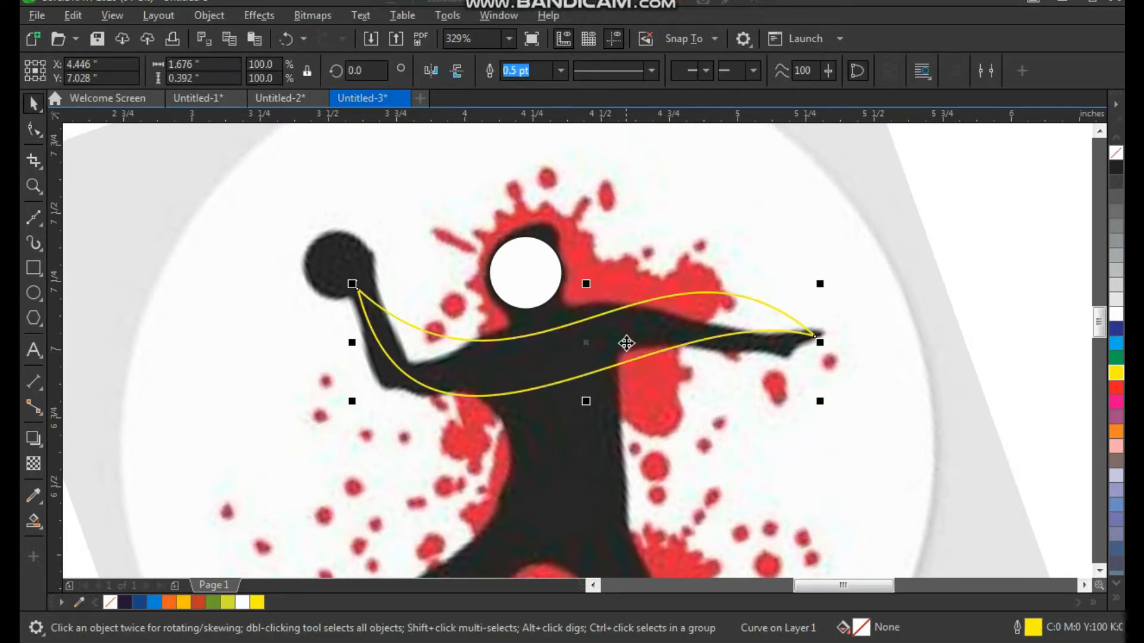
drag(616, 341, 608, 341)
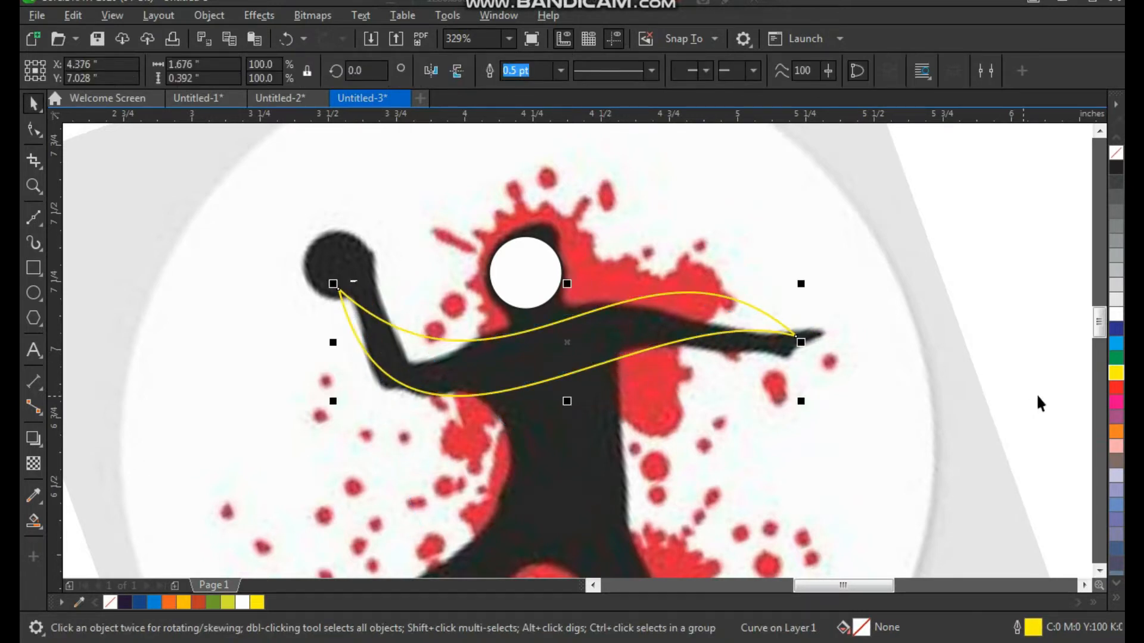
click(1116, 316)
click(636, 339)
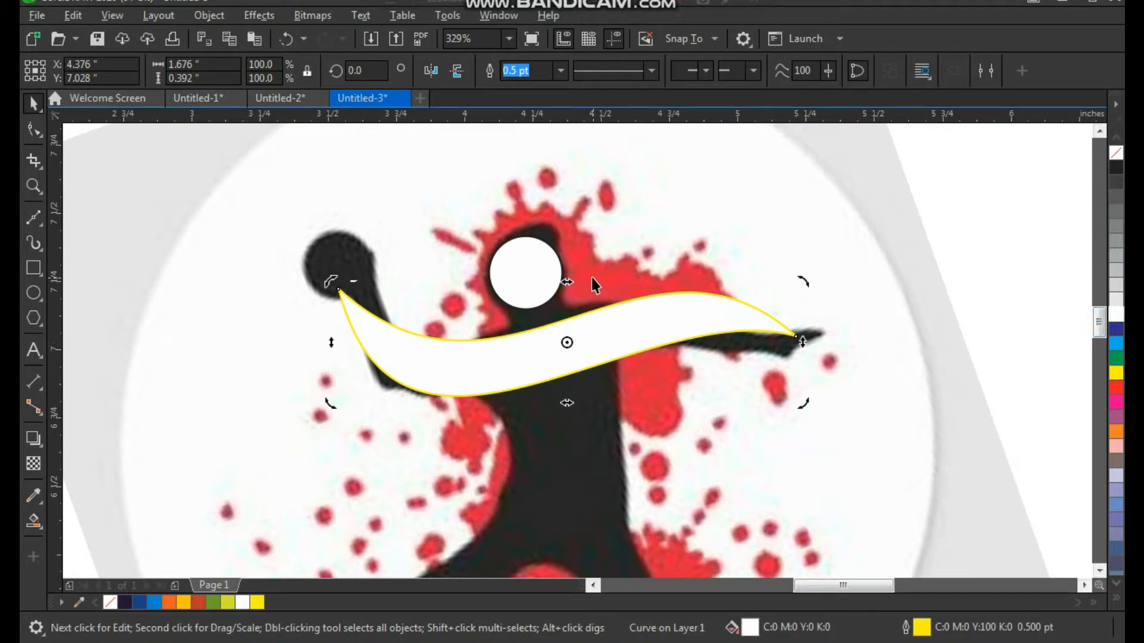
Step: Enlarge the head circle to about 0.306 in and place a smaller copy of it at the raised hand
click(551, 264)
drag(572, 230, 573, 225)
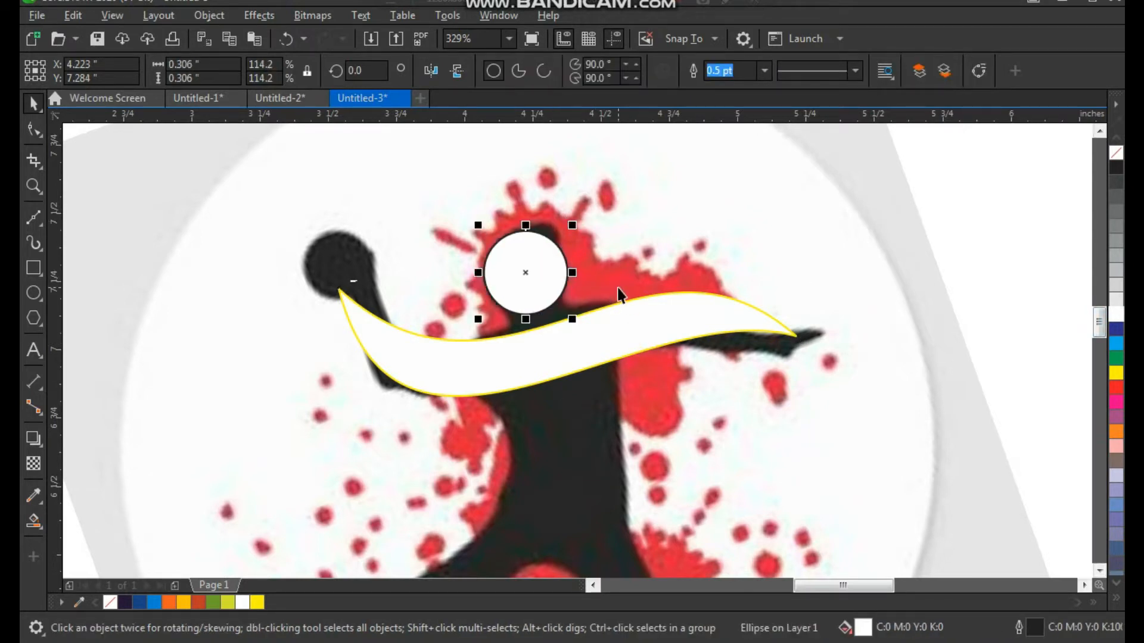
drag(521, 301, 376, 266)
right_click(376, 266)
key(F2)
drag(480, 173, 327, 336)
drag(626, 189, 600, 216)
drag(569, 301, 557, 411)
Step: Weld the hand circle to the arm band and give the head circle a yellow outline
scroll(488, 314, down, 2)
key(F2)
drag(459, 265, 907, 510)
shift+click(314, 386)
click(527, 72)
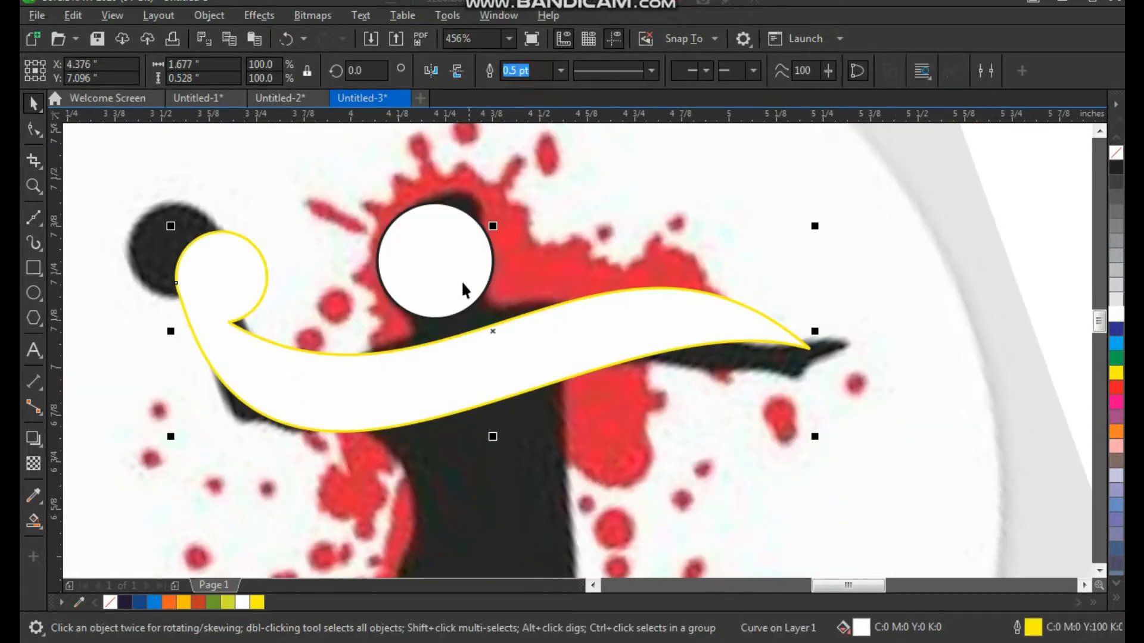
right_click(1116, 373)
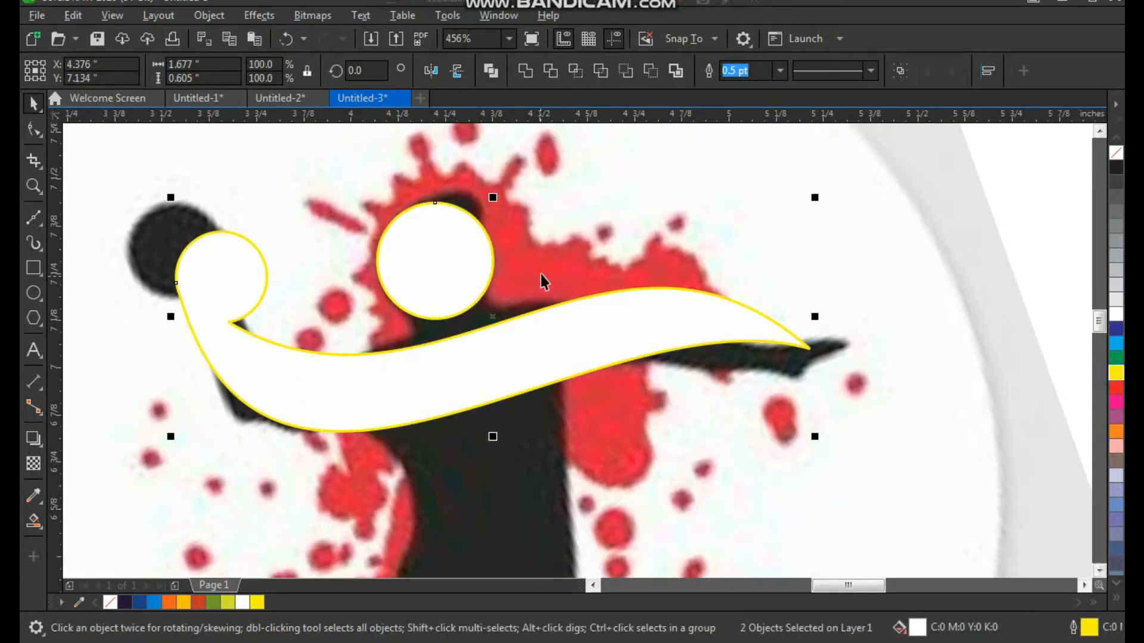
Step: Draw a closed Bézier triangle about 0.473 by 0.346 in over the torso below the arm band and outline it yellow
scroll(541, 277, down, 1)
click(855, 300)
key(F2)
drag(833, 227, 371, 542)
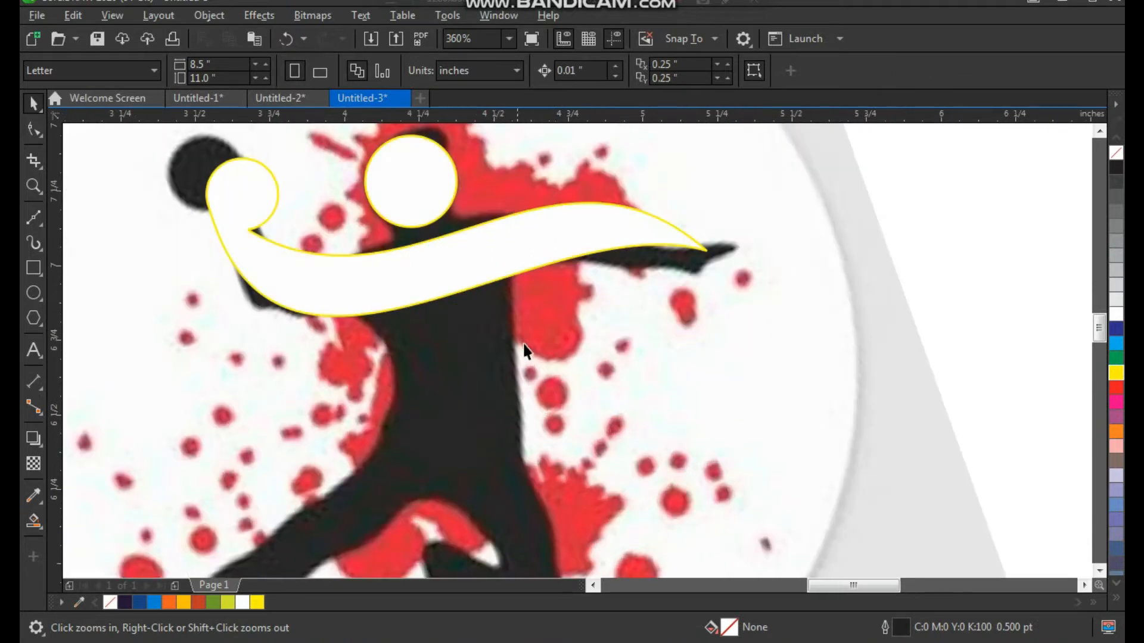
drag(312, 210, 652, 523)
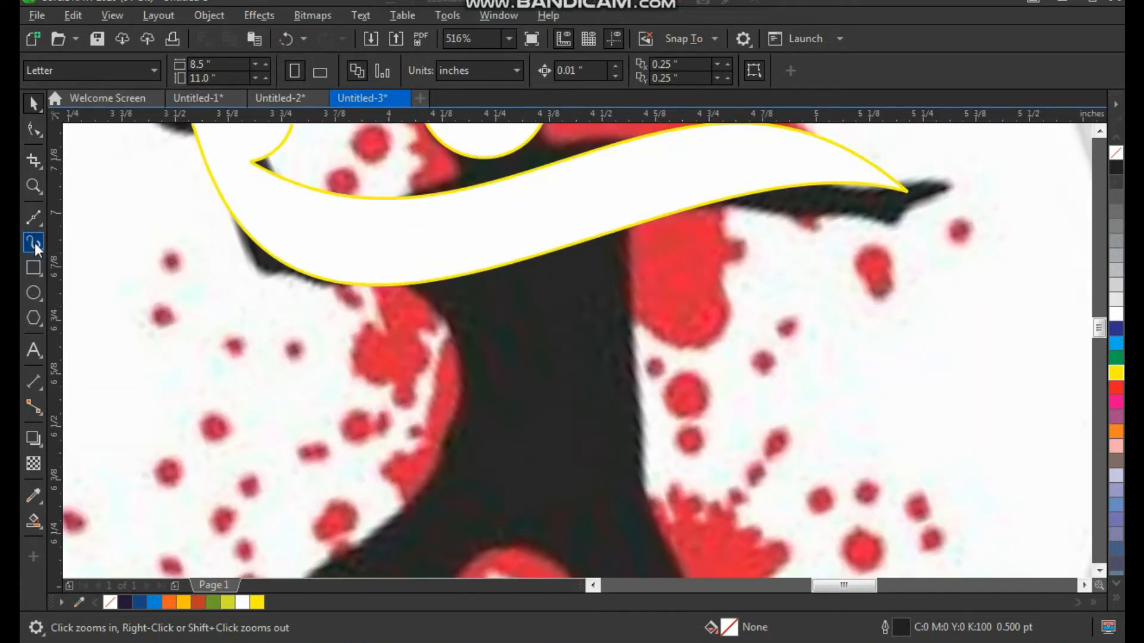
click(35, 218)
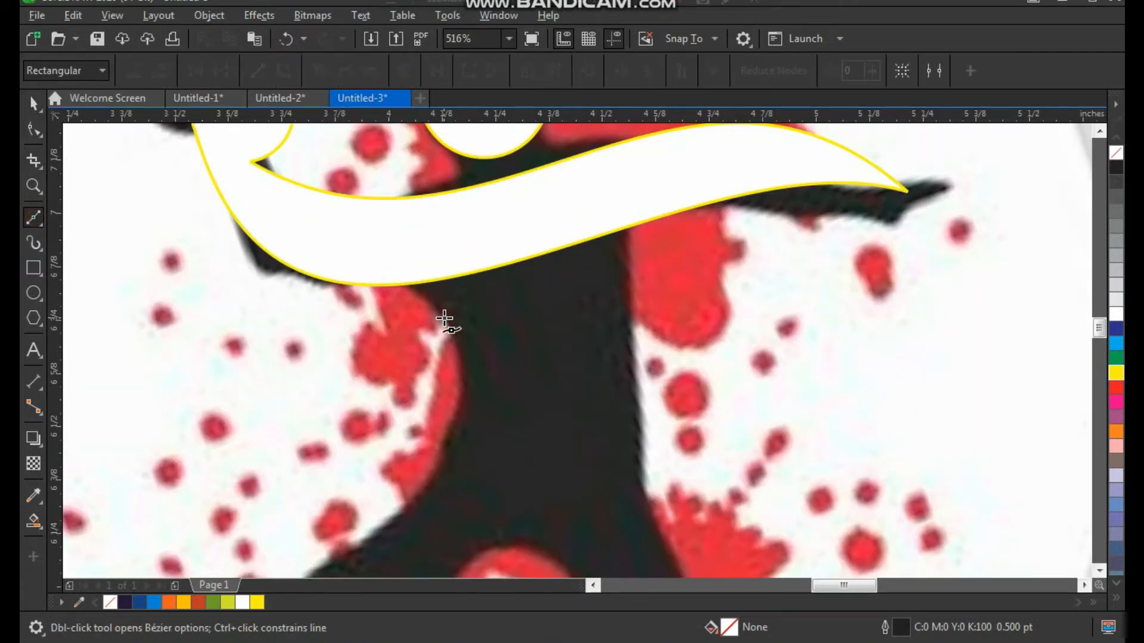
click(628, 260)
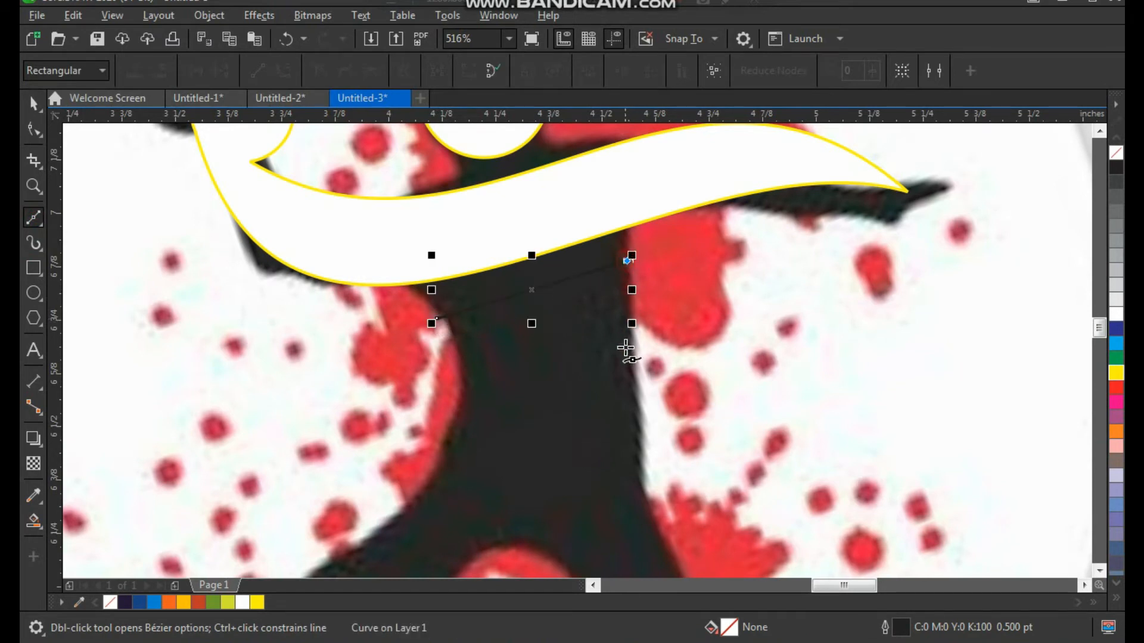
click(638, 408)
click(438, 320)
key(space)
key(F10)
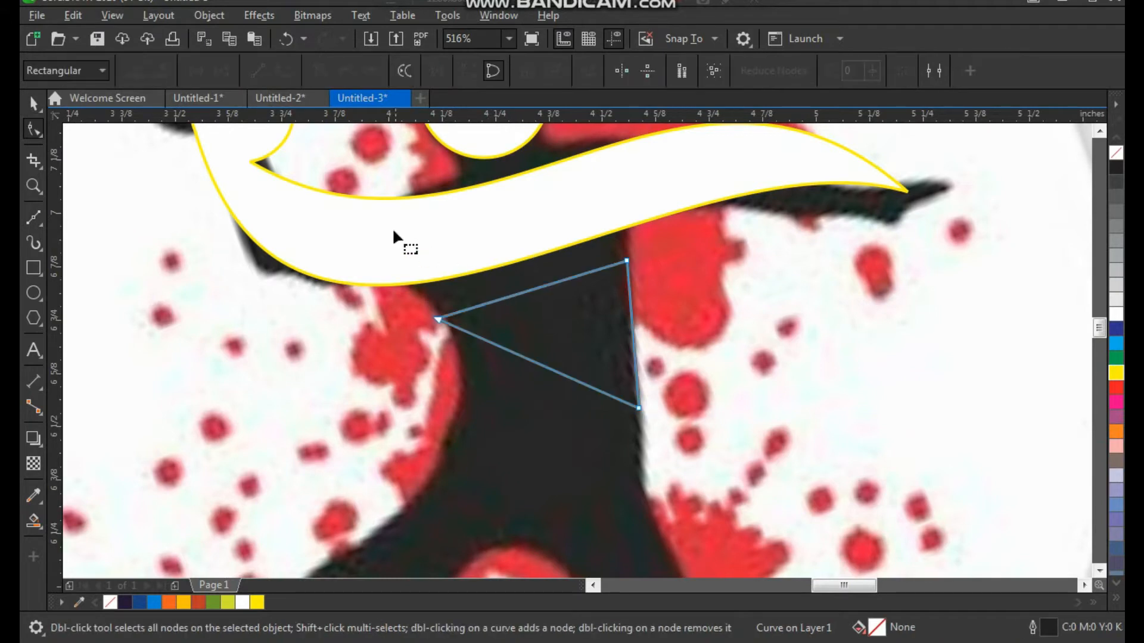
key(space)
right_click(1117, 375)
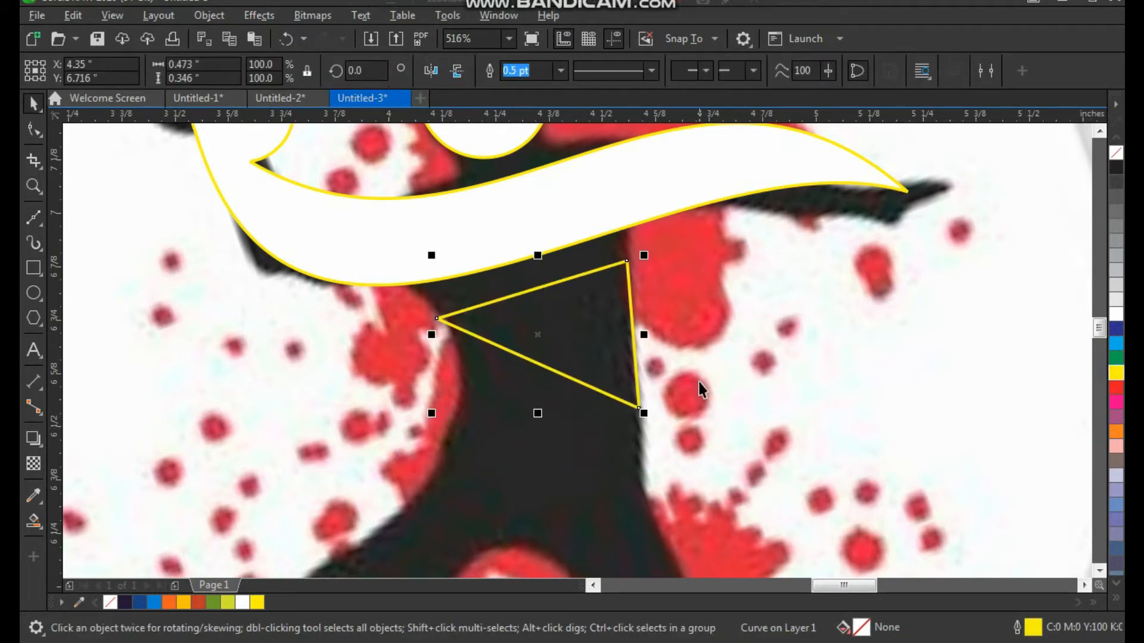
Step: Convert the torso triangle's edges to curves and bend the upper, lower and outer sides into smooth arcs
key(F10)
drag(757, 236, 380, 194)
click(287, 72)
drag(532, 364, 527, 393)
drag(541, 290, 546, 309)
drag(631, 305, 653, 308)
click(627, 261)
drag(651, 358, 672, 382)
Step: Move the torso shape closer to the arm band, pull its lower corner down and inward, and fill the shape white
key(space)
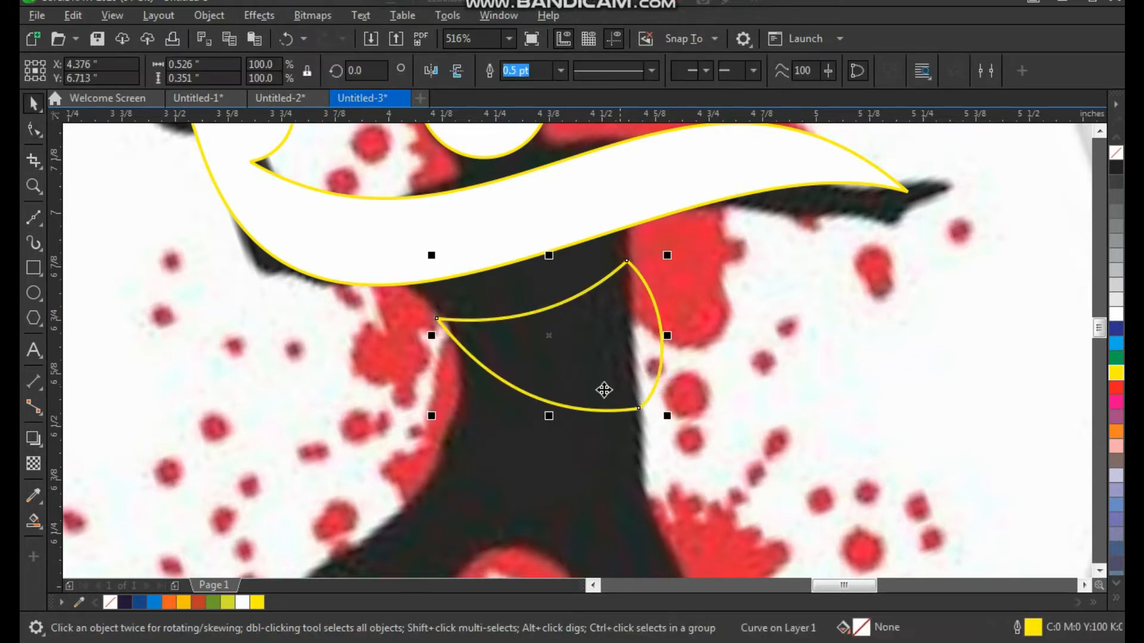
drag(585, 355, 577, 342)
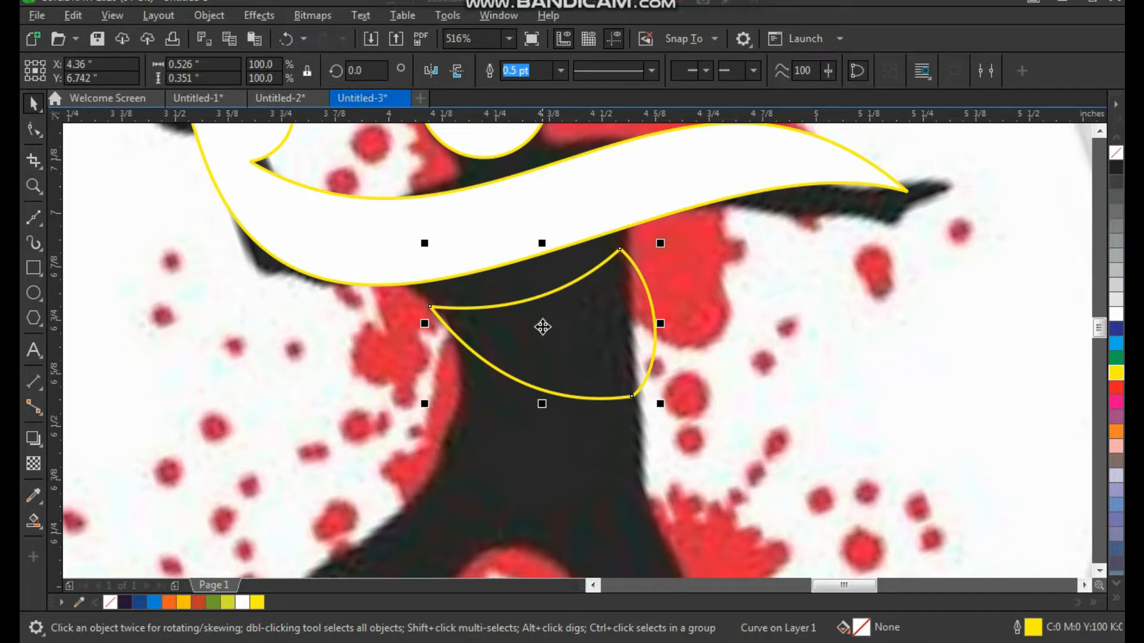
key(space)
click(544, 290)
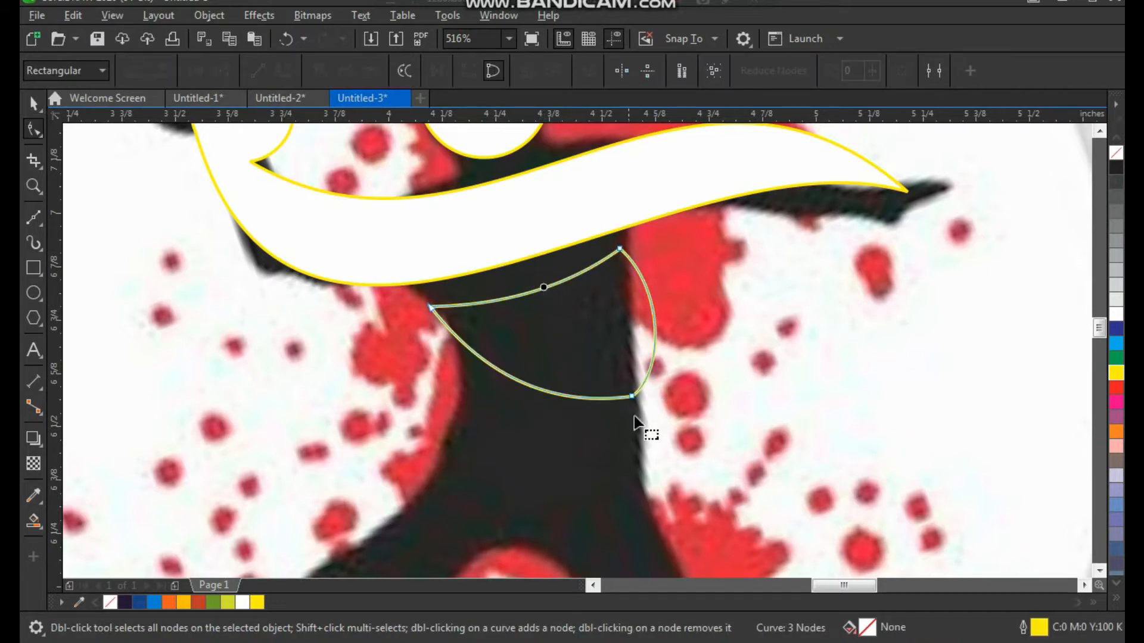
drag(630, 400, 620, 417)
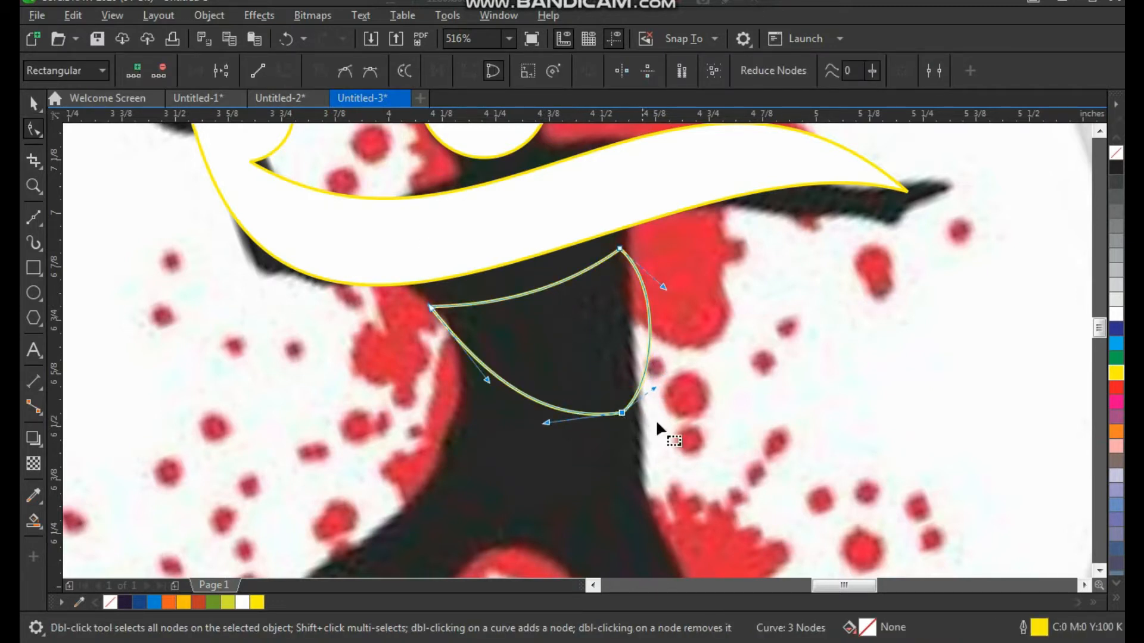
key(space)
click(1116, 314)
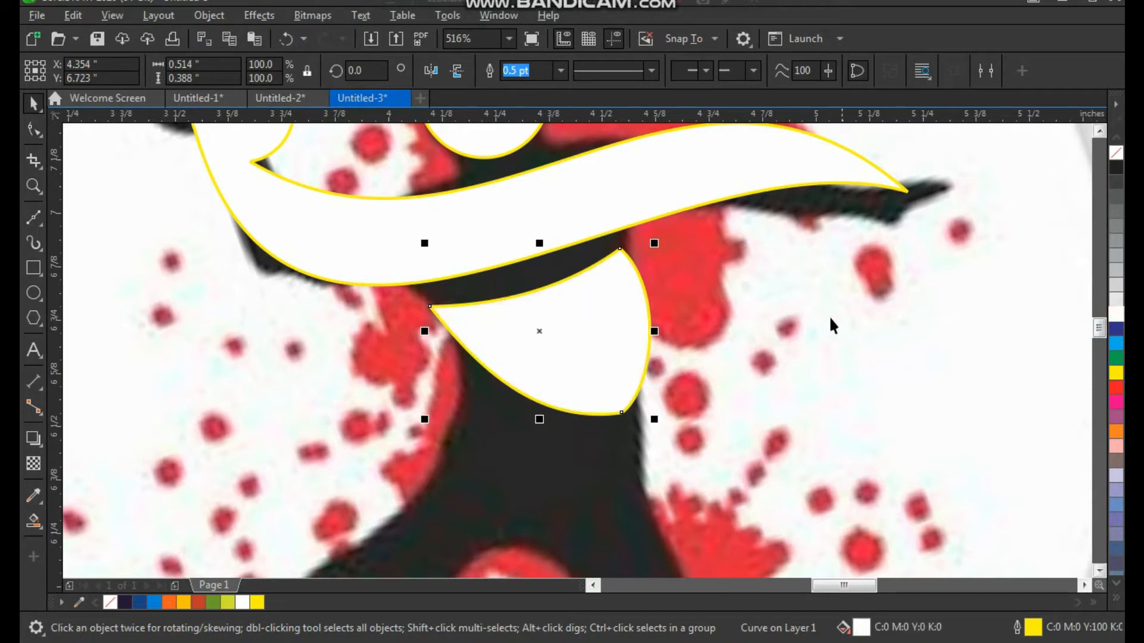
Step: Draw a closed six-point Bézier shape about 1.495 by 0.8 in over both legs, from the trailing foot to the bent knee, and fill it white
click(850, 319)
scroll(671, 362, down, 3)
scroll(671, 363, down, 3)
key(z)
drag(513, 216, 846, 524)
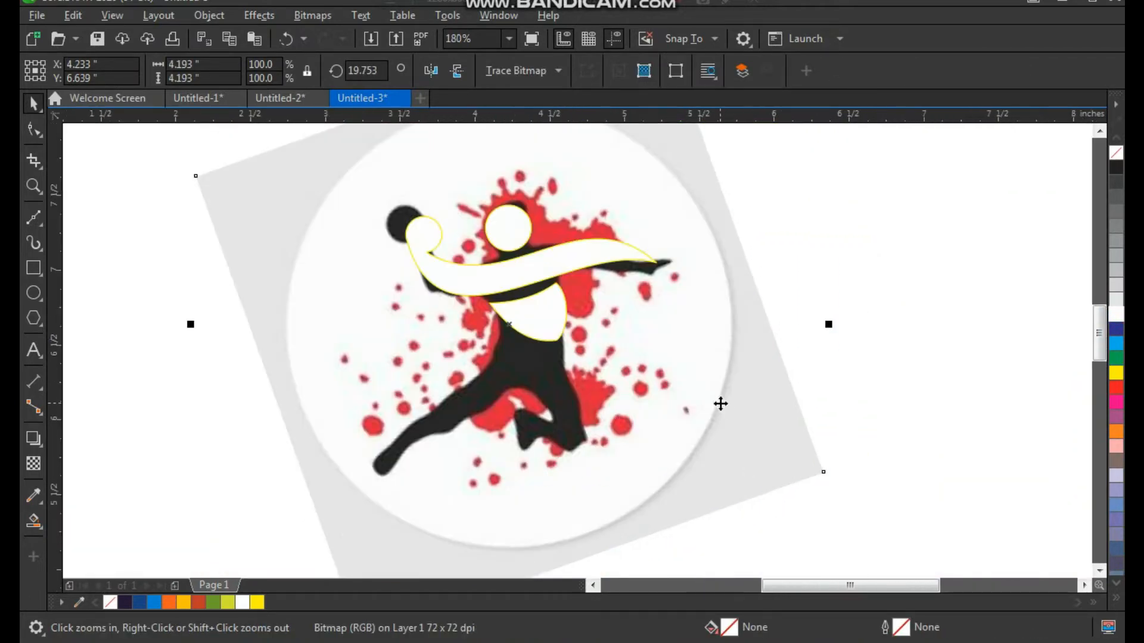
scroll(683, 503, up, 2)
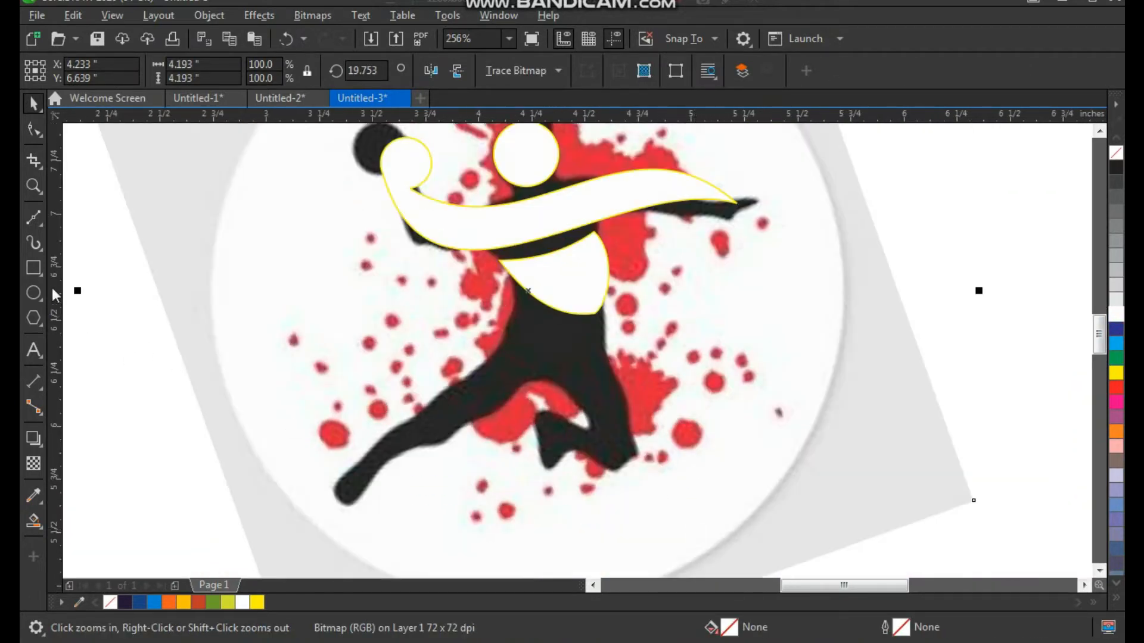
click(33, 217)
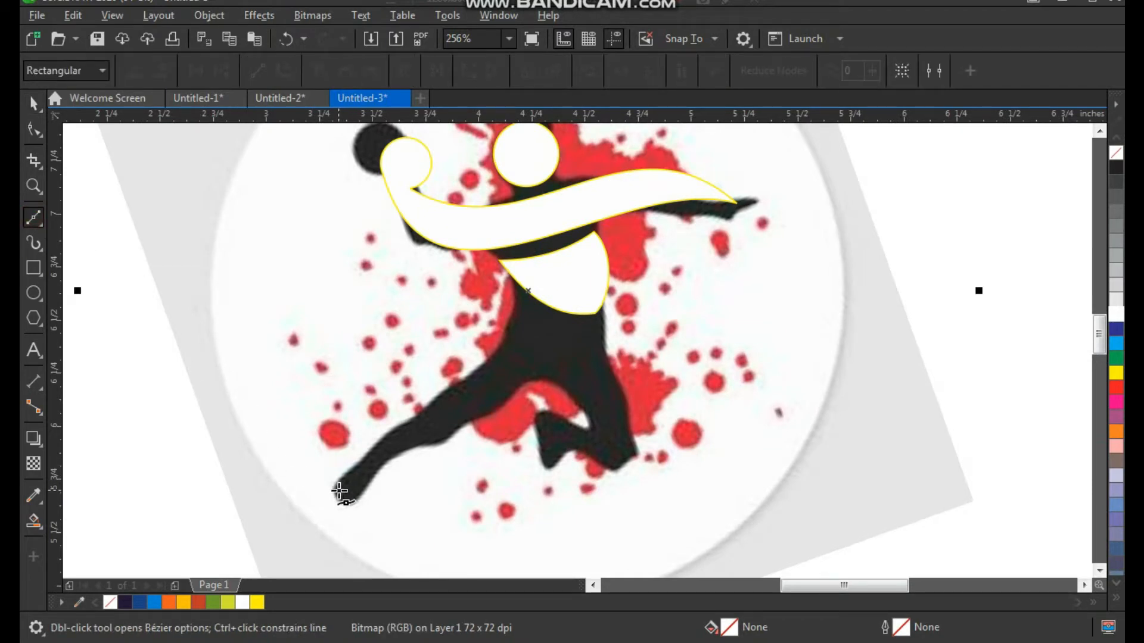
click(339, 489)
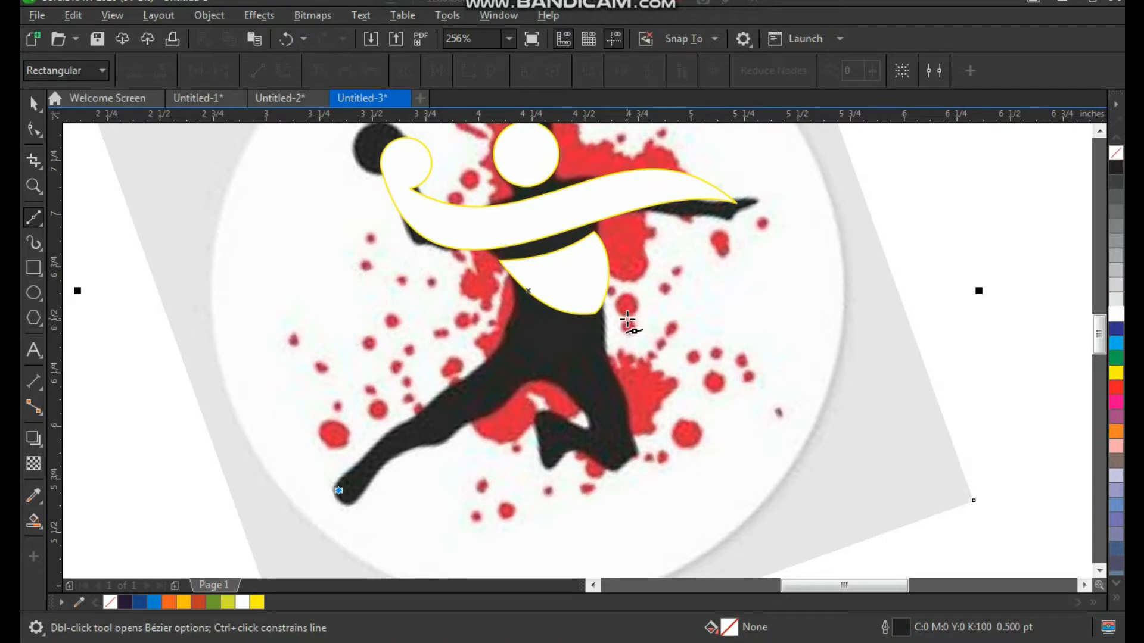
click(592, 330)
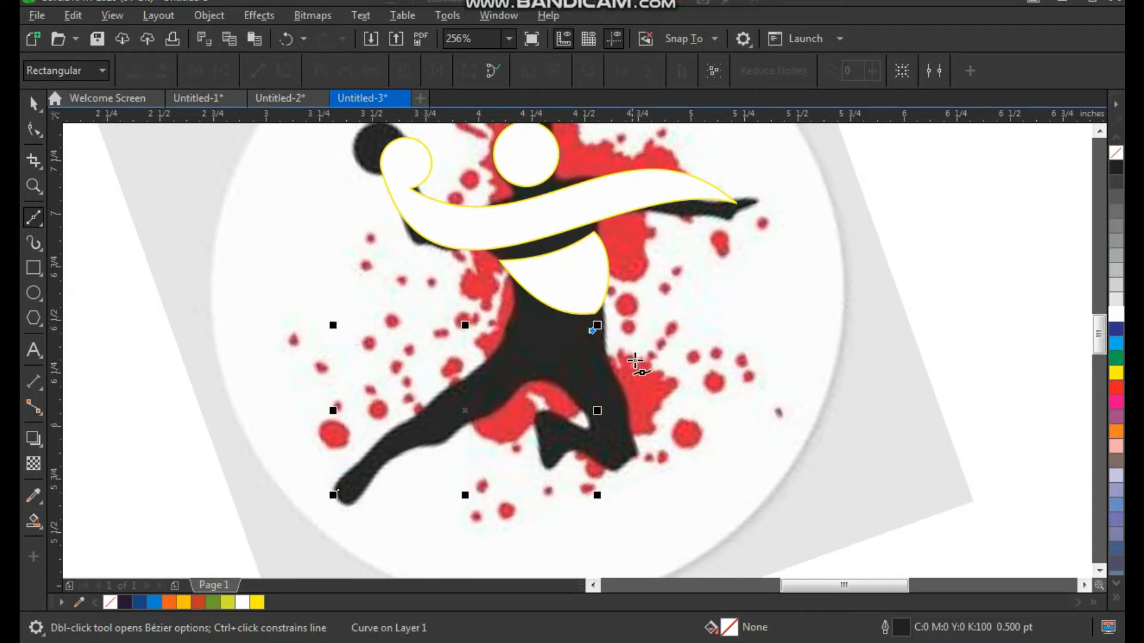
click(655, 371)
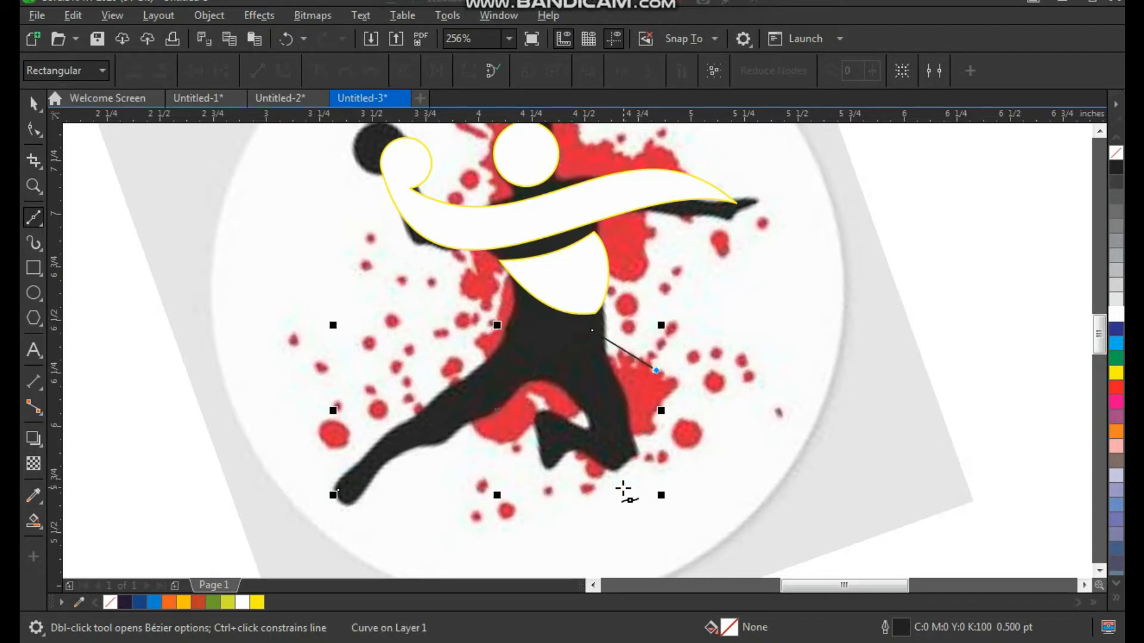
click(619, 481)
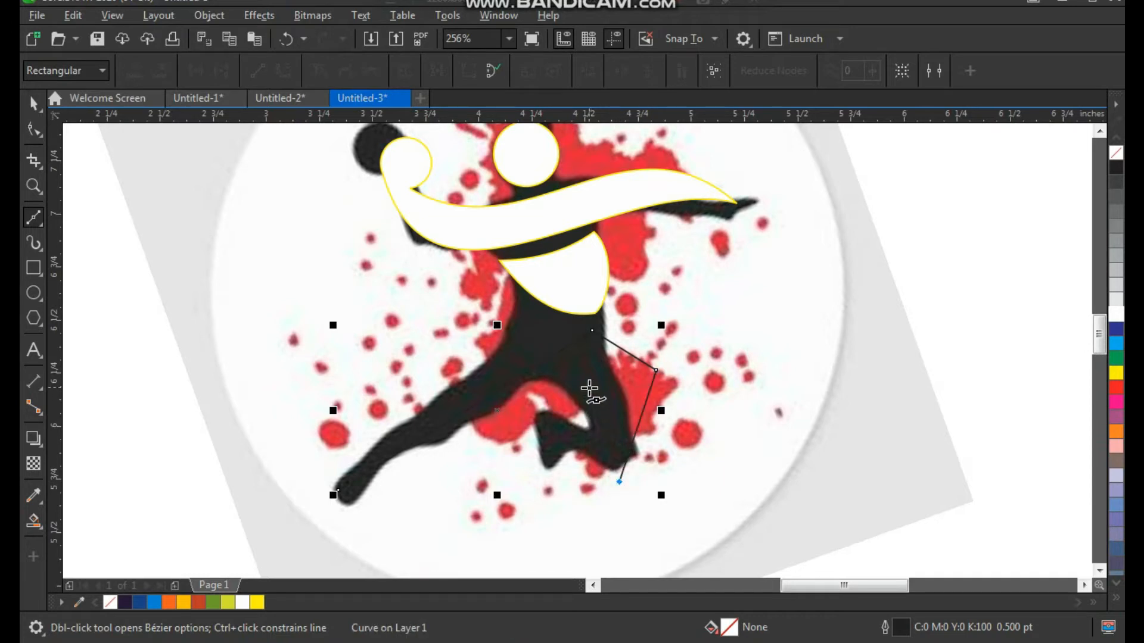
click(590, 388)
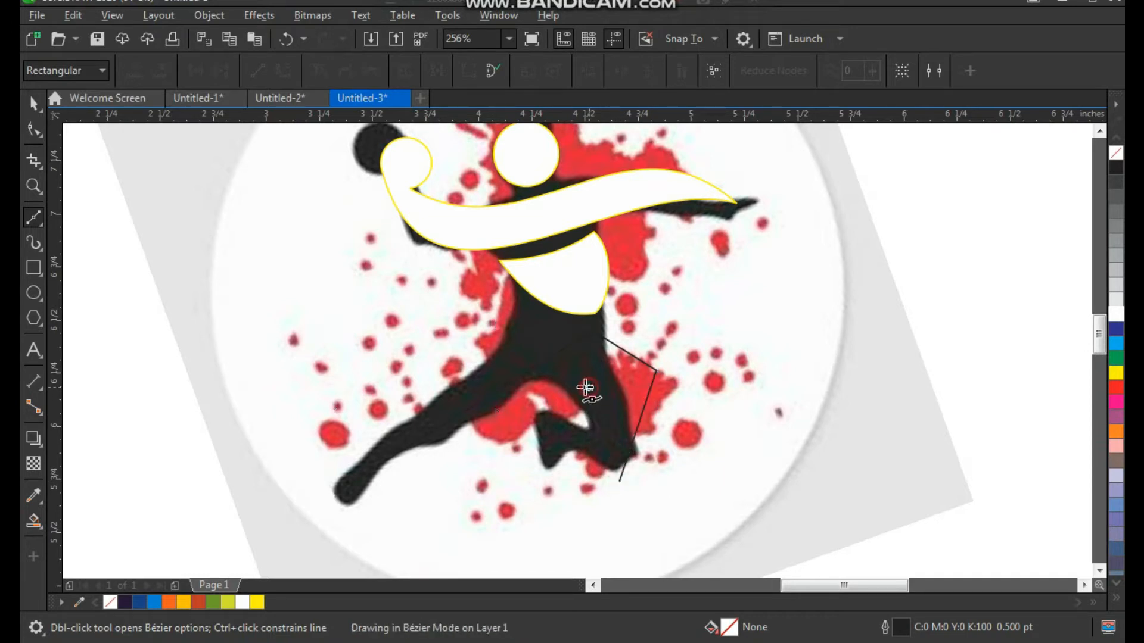
click(345, 497)
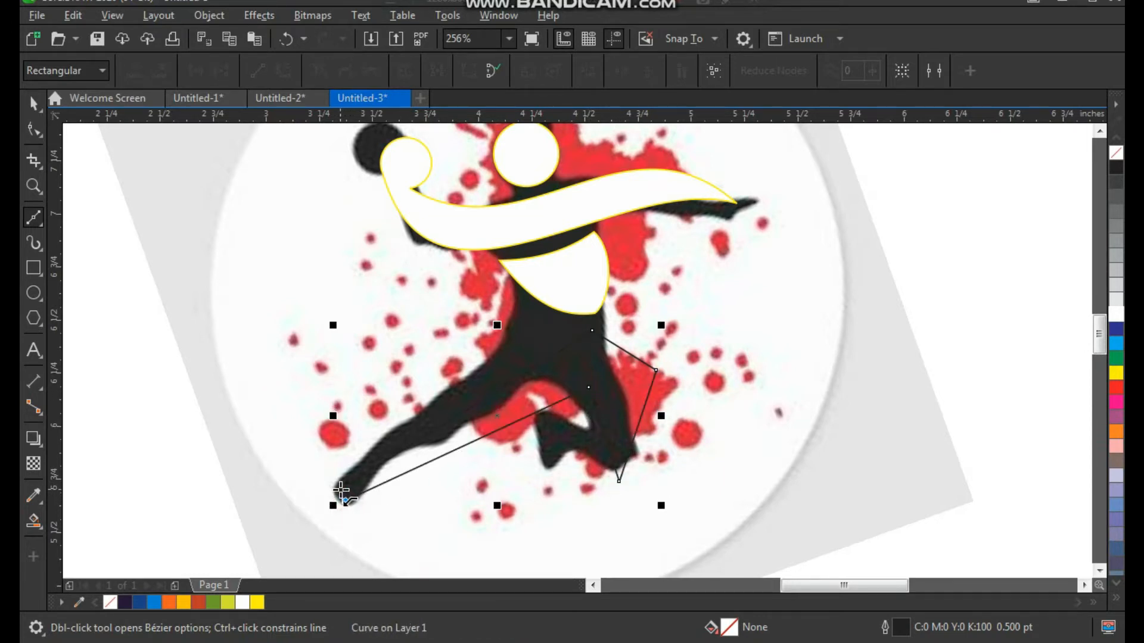
key(space)
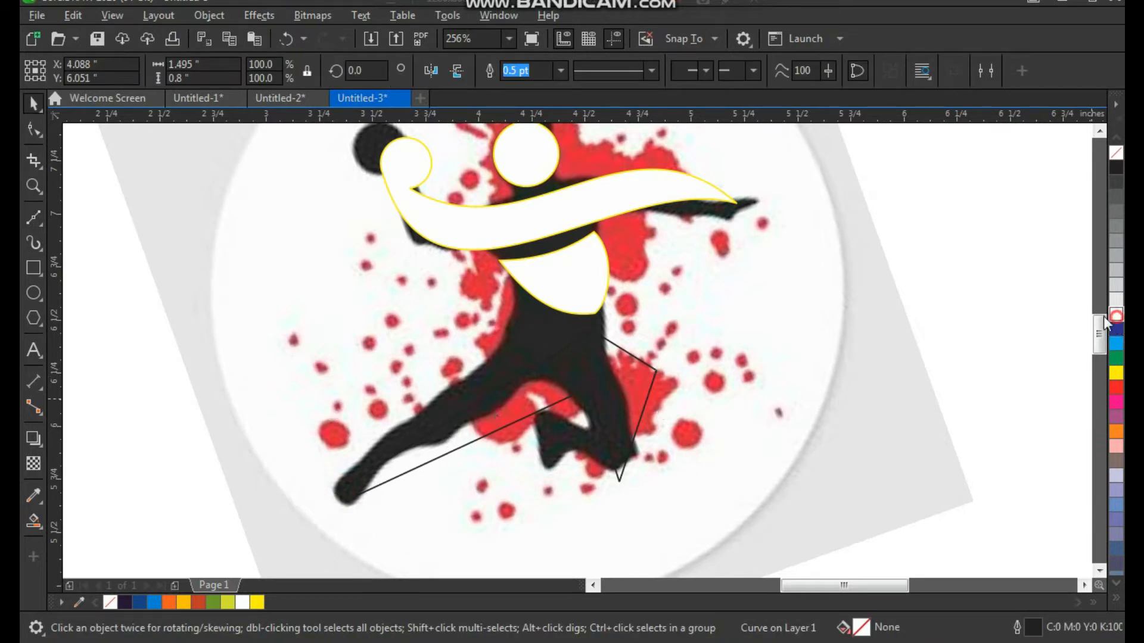
click(1116, 314)
Step: Convert the leg shape's edges to curves and bend its upper side and the hip edge outward into one smooth arc
key(F10)
drag(577, 405, 357, 513)
click(285, 71)
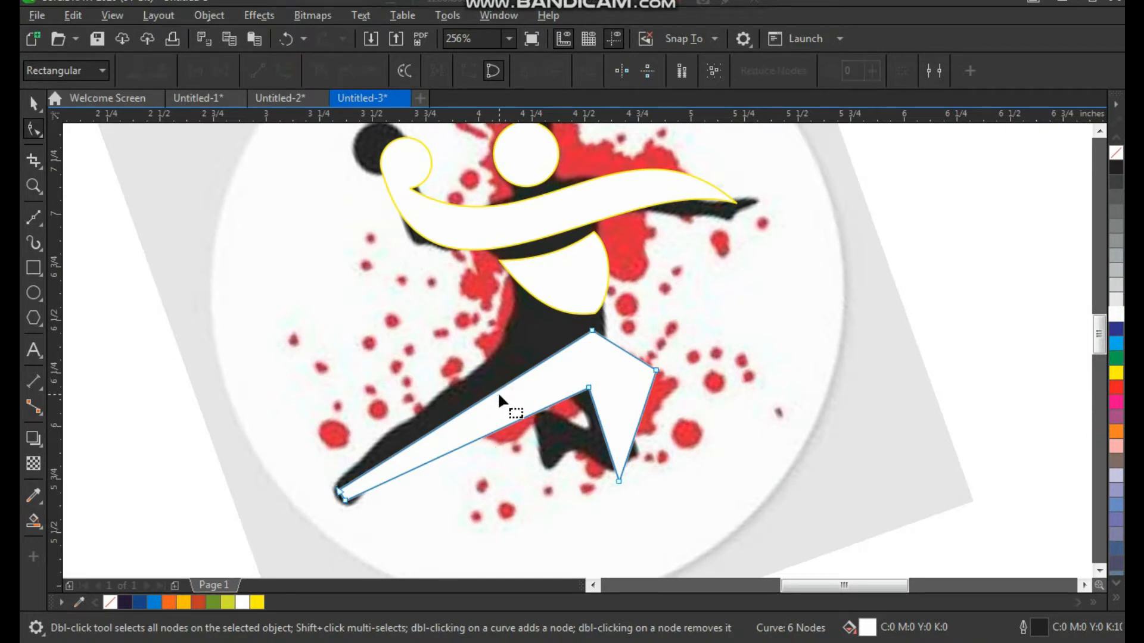
drag(501, 389, 485, 351)
key(z)
drag(529, 280, 753, 518)
drag(516, 240, 537, 237)
click(470, 215)
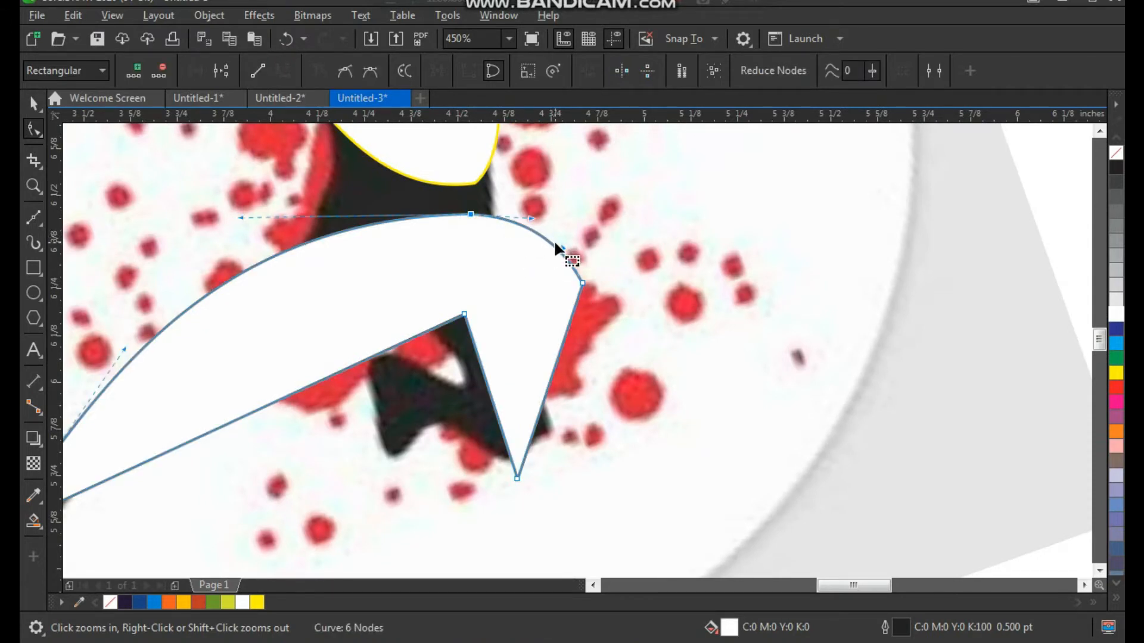
click(566, 251)
Step: Curve the outer and inner edges of the bent leg so it tapers toward its lower tip
drag(564, 351, 613, 375)
drag(541, 418, 548, 421)
drag(483, 372, 566, 301)
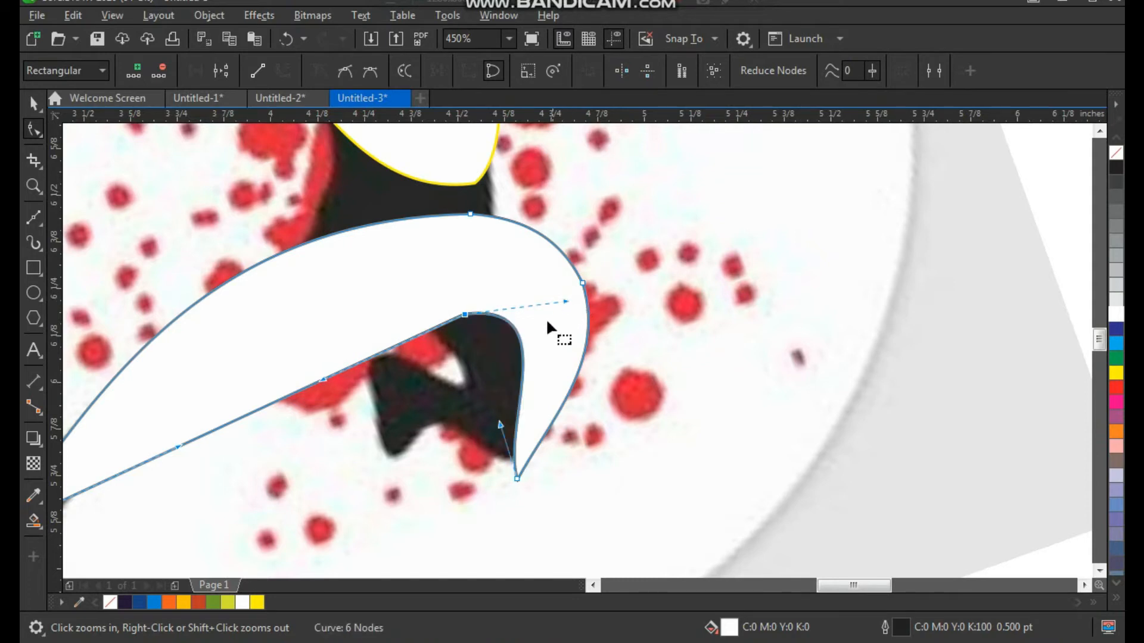
Step: Bend the underside of the stretched leg into an arc and round off the end at the trailing foot
scroll(545, 364, down, 3)
scroll(482, 387, up, 3)
drag(543, 325, 468, 227)
drag(206, 388, 332, 510)
drag(475, 365, 450, 381)
drag(479, 417, 474, 454)
scroll(441, 436, down, 2)
Step: Add a node on each side of the leg shape's inner bend and delete the node between them to smooth the curve
key(F2)
scroll(463, 405, down, 2)
drag(460, 225, 880, 464)
double_click(669, 326)
double_click(483, 277)
double_click(611, 269)
scroll(681, 266, down, 2)
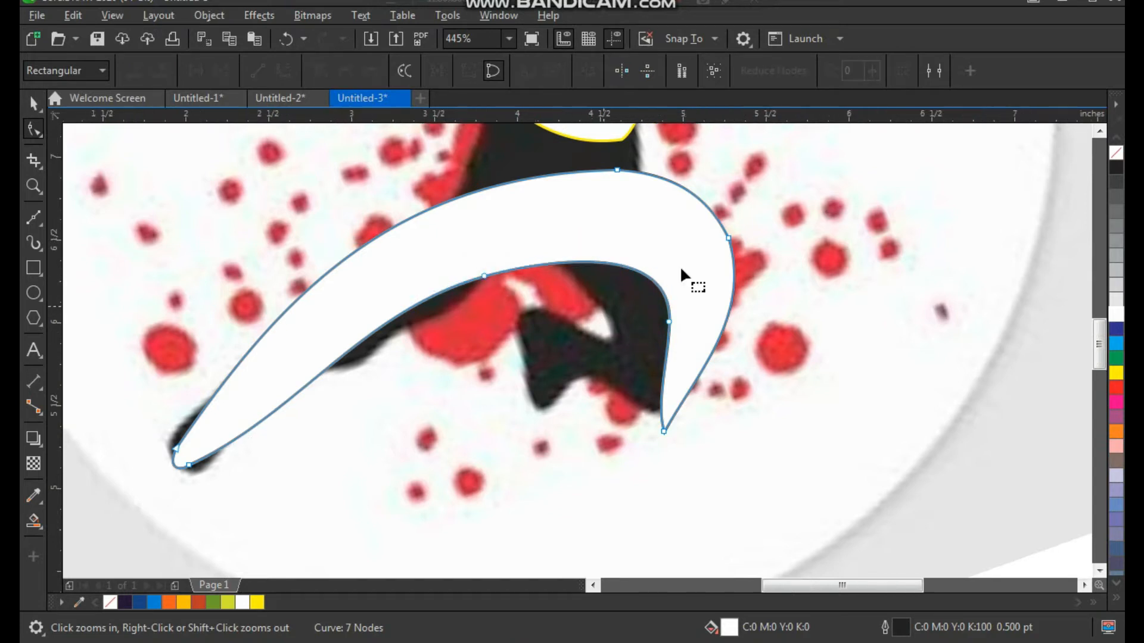
Step: Move the leg shape slightly upward toward the torso and give it a yellow outline
key(F2)
drag(721, 183, 470, 399)
key(space)
drag(624, 345, 625, 336)
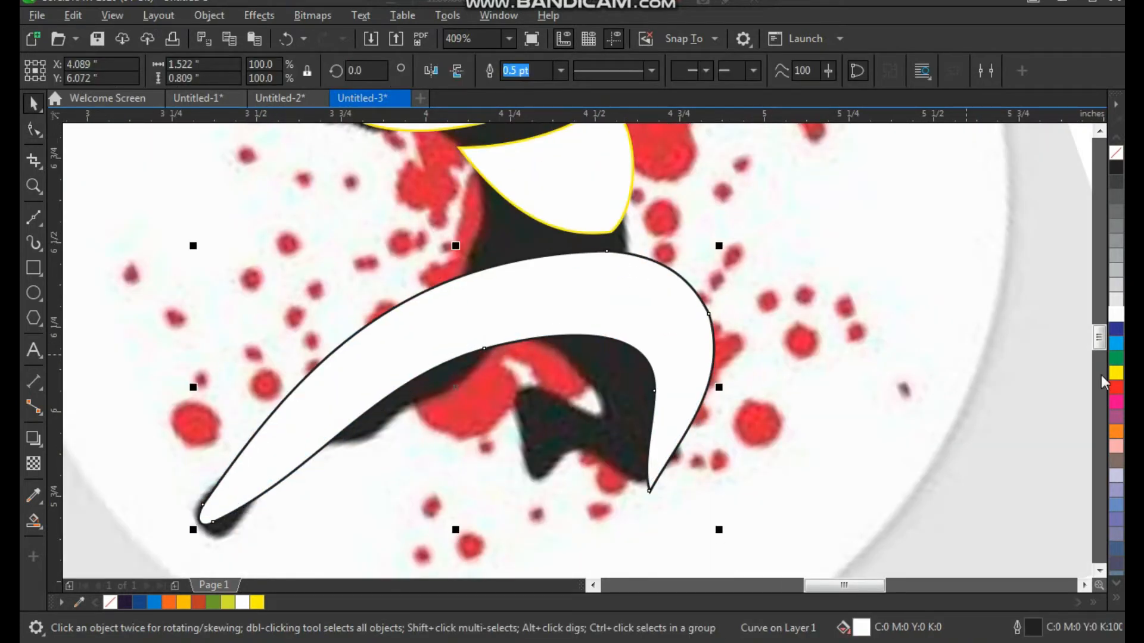
right_click(1119, 374)
scroll(788, 345, down, 3)
key(F2)
drag(813, 217, 506, 471)
key(space)
click(631, 395)
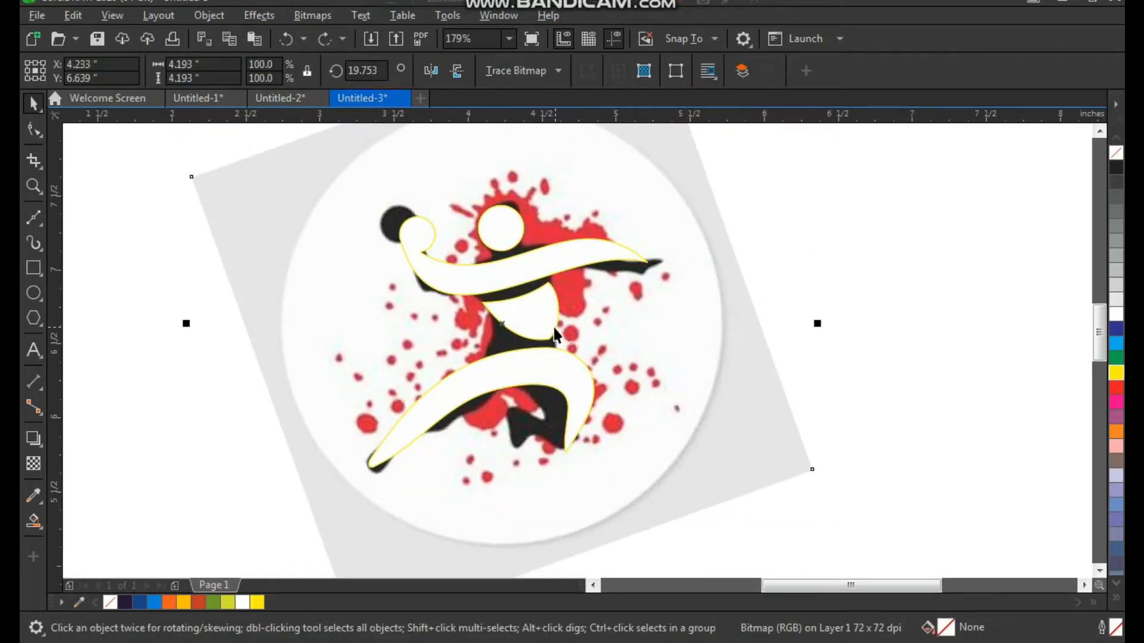
click(557, 337)
key(F2)
drag(413, 430, 622, 251)
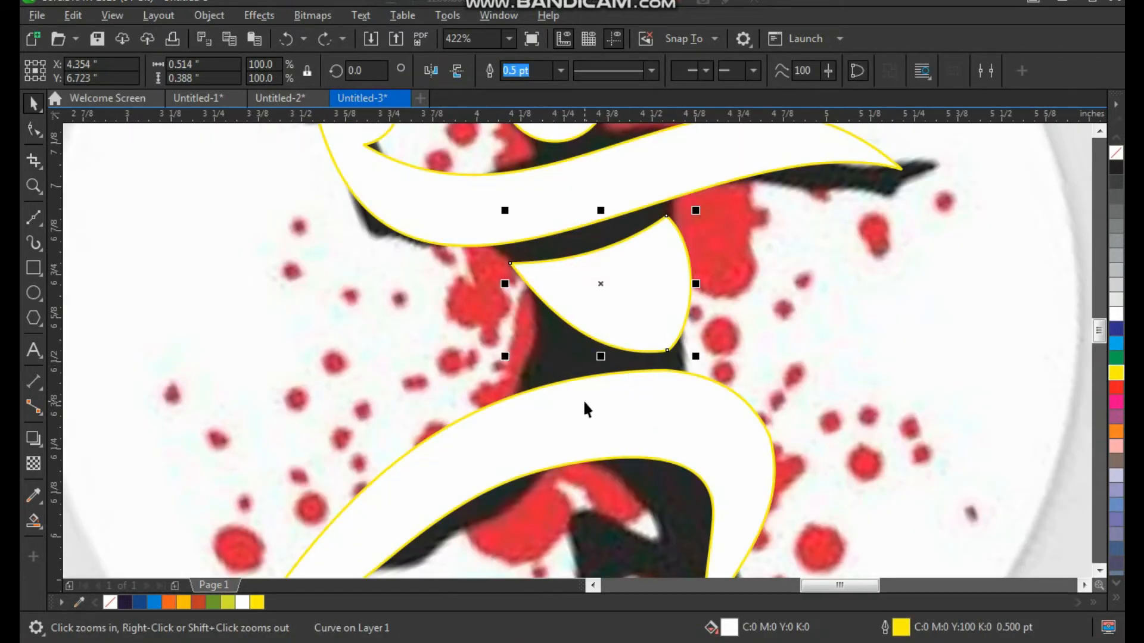
scroll(577, 381, down, 1)
drag(712, 387, 686, 384)
key(ctrl+z)
Step: Move the reference image away to the left so the traced figure stands clear on the page
scroll(602, 347, down, 1)
key(F2)
drag(441, 184, 774, 536)
drag(702, 389, 272, 377)
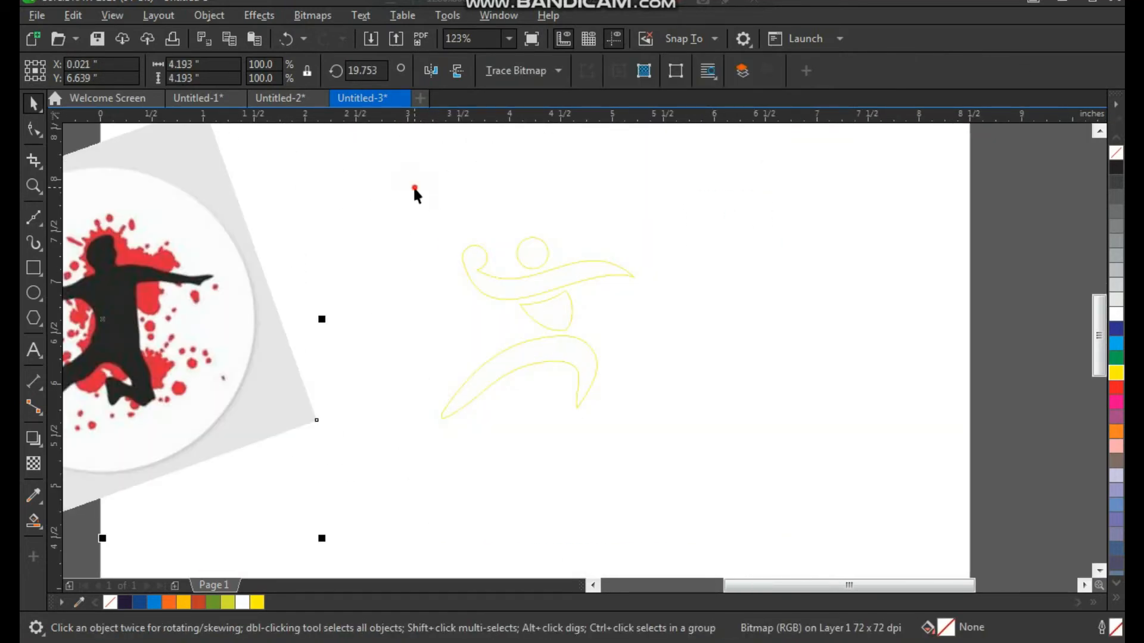
Step: Change the outline of all four figure shapes to black
drag(415, 193, 795, 451)
right_click(1115, 172)
click(868, 224)
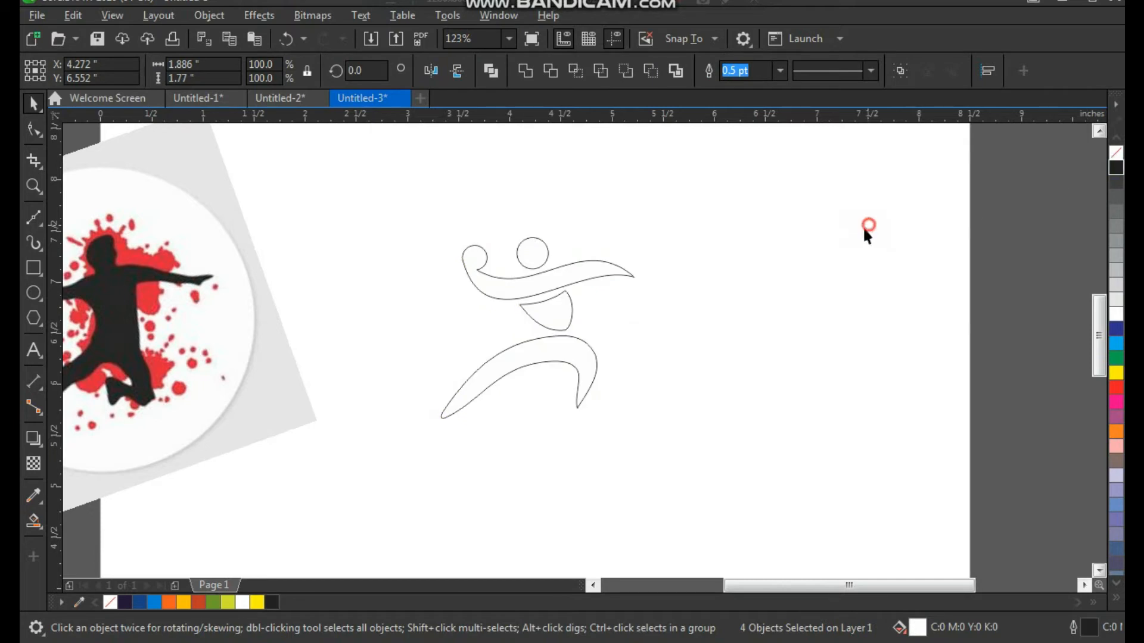
Step: Nudge the leg shape slightly up to tighten the gap beneath the torso
key(F2)
drag(690, 200, 499, 417)
click(613, 375)
Step: Select all the figure's shapes and weld them into a single curve
scroll(543, 320, down, 2)
key(F2)
drag(339, 210, 656, 471)
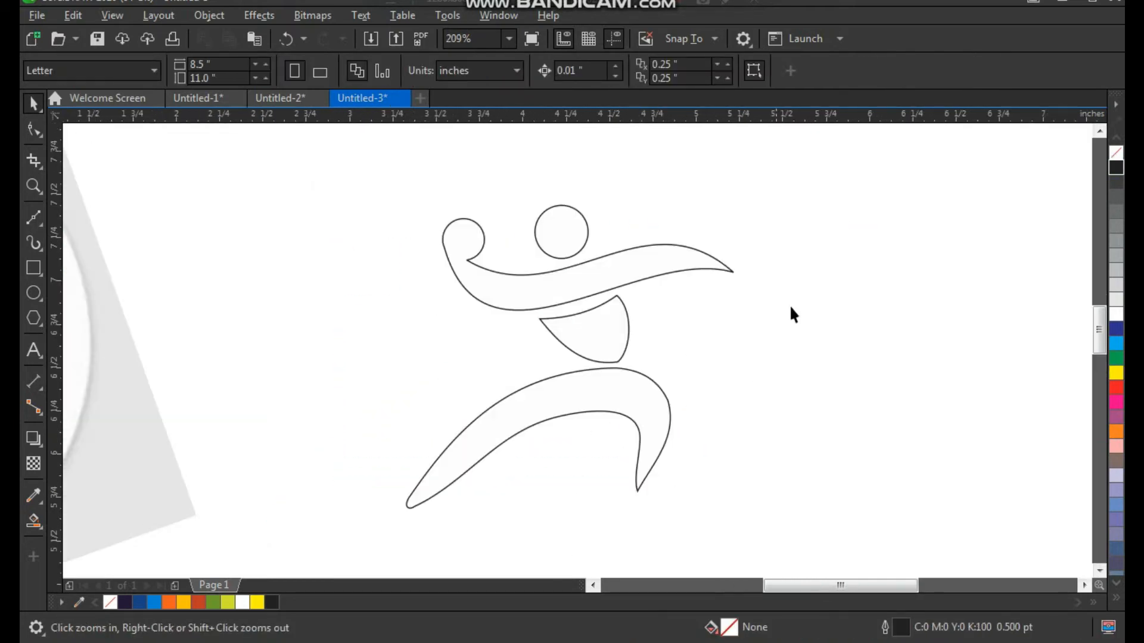
drag(440, 517, 366, 544)
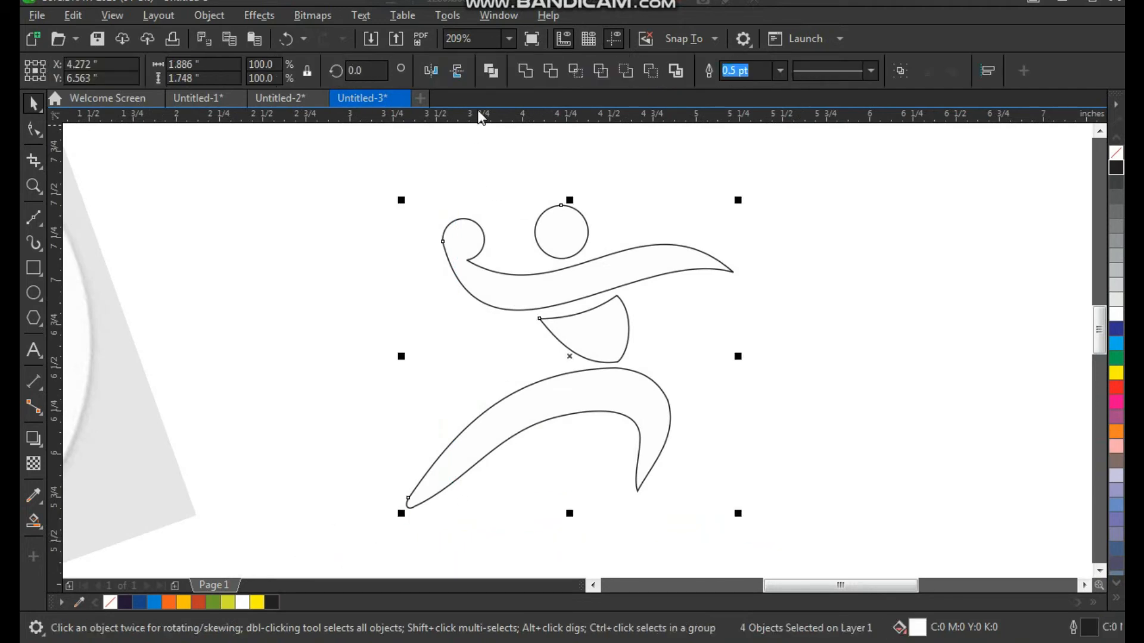
click(525, 72)
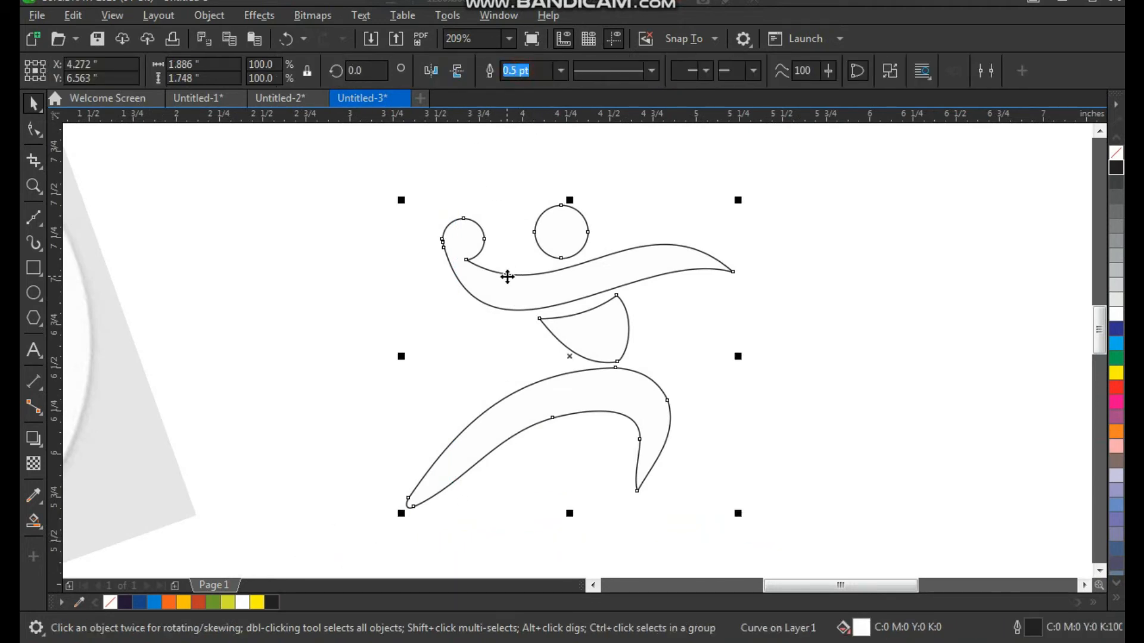
Step: Set the Smooth tool's nib size to 0.37 inches and soften the pointed tip of the outstretched arm
click(35, 140)
click(78, 156)
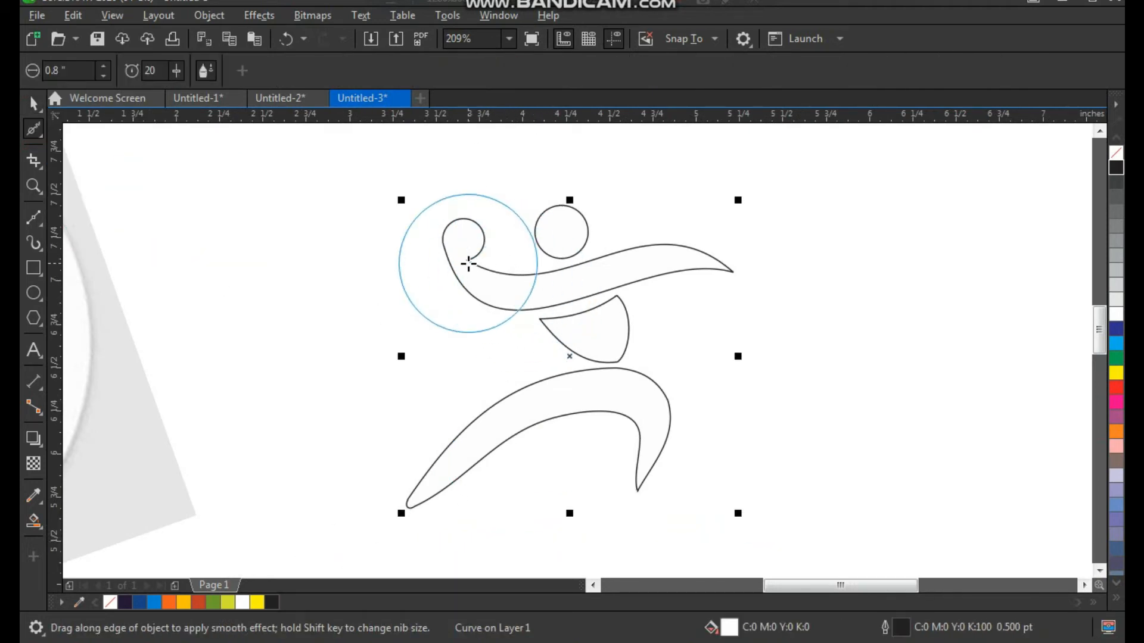
click(106, 76)
click(106, 77)
click(105, 76)
click(106, 76)
click(106, 76)
click(105, 76)
mouse_move(729, 272)
mouse_down()
mouse_move(711, 257)
mouse_move(745, 266)
mouse_move(671, 274)
mouse_up()
Step: Round off the sharp corners of the torso shape with the Smooth tool
mouse_move(639, 370)
mouse_down()
mouse_move(628, 386)
mouse_move(618, 316)
mouse_move(582, 324)
mouse_move(594, 337)
mouse_move(618, 312)
mouse_move(613, 338)
mouse_move(556, 319)
mouse_move(550, 327)
mouse_up()
key(F2)
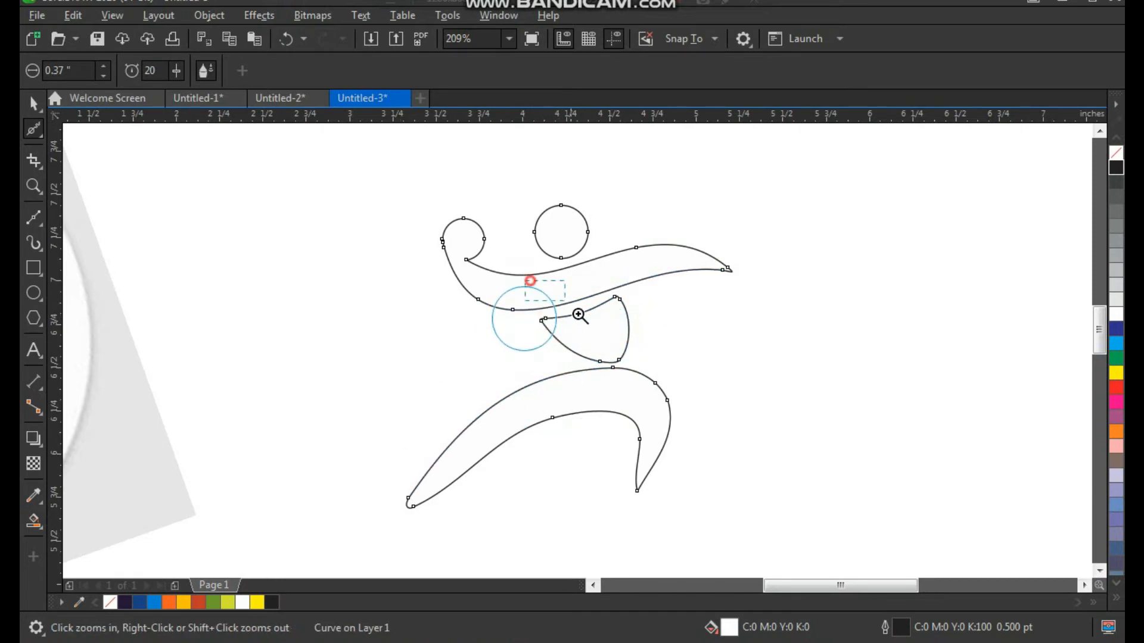
click(562, 297)
drag(411, 316, 397, 301)
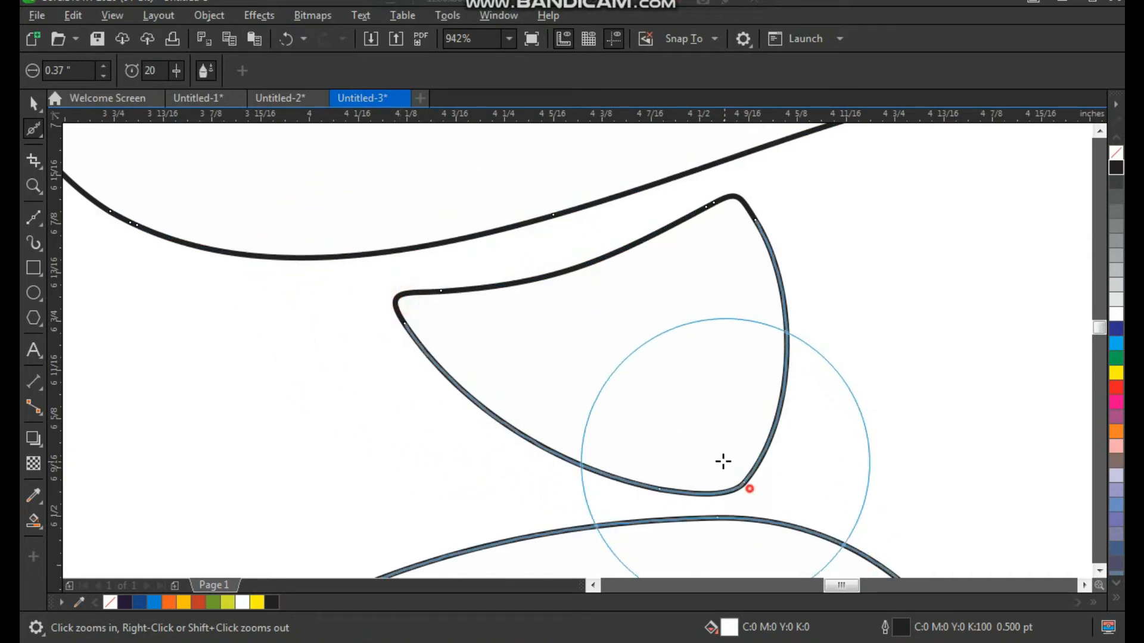
Step: Smooth the sharp notch where the ball meets the arm
scroll(728, 466, down, 5)
key(F2)
click(562, 294)
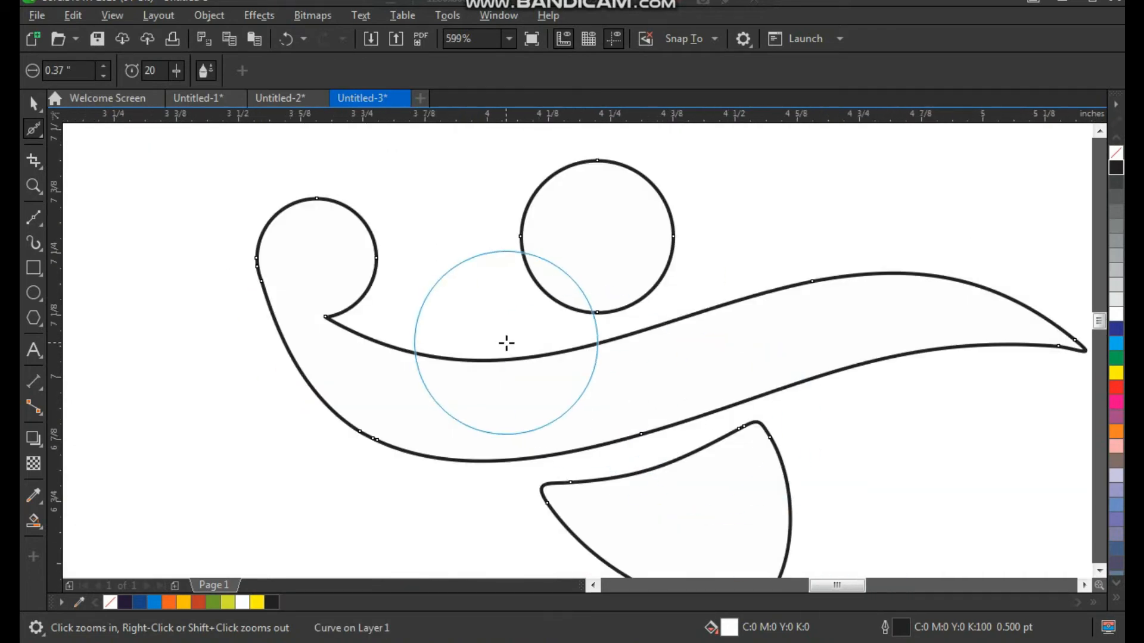
mouse_move(338, 317)
mouse_down()
mouse_move(370, 319)
mouse_move(340, 316)
mouse_up()
Step: Round off the pointed lower tip of the bent leg with the Smooth tool
scroll(358, 405, down, 4)
scroll(366, 524, up, 3)
scroll(656, 439, down, 2)
scroll(656, 439, up, 5)
mouse_move(583, 501)
mouse_down()
mouse_move(582, 420)
mouse_move(592, 413)
mouse_move(603, 419)
mouse_move(590, 485)
mouse_up()
click(587, 484)
click(586, 481)
click(593, 469)
click(598, 477)
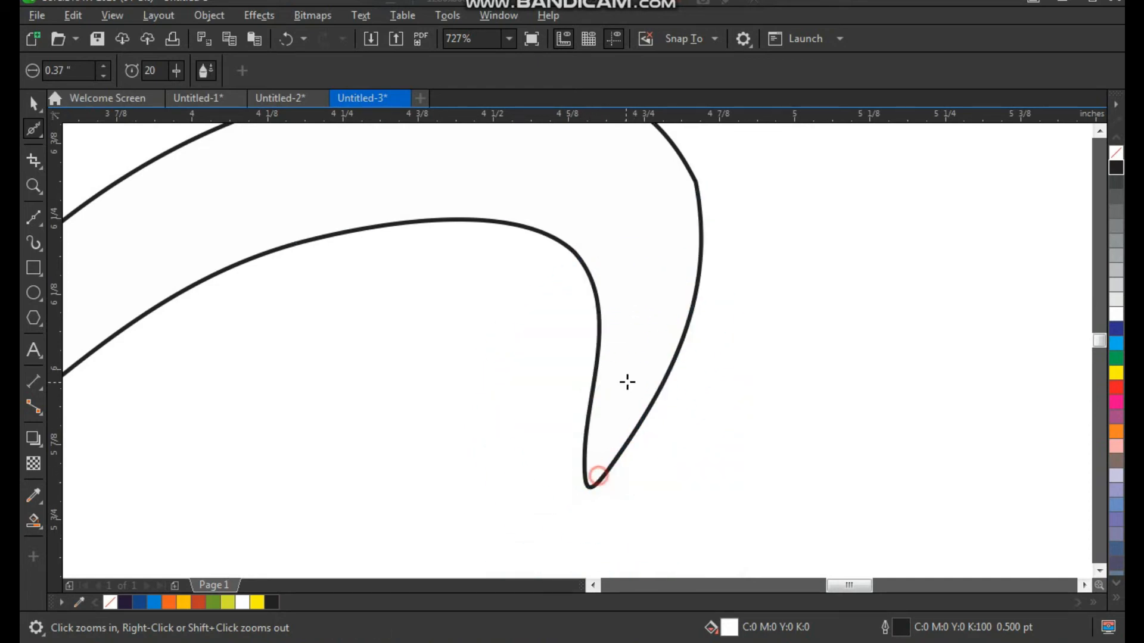
Step: Smooth the angular bend on the outer edge of the bent leg and the edges of the stretched leg
scroll(564, 479, down, 2)
key(F2)
drag(688, 232, 476, 389)
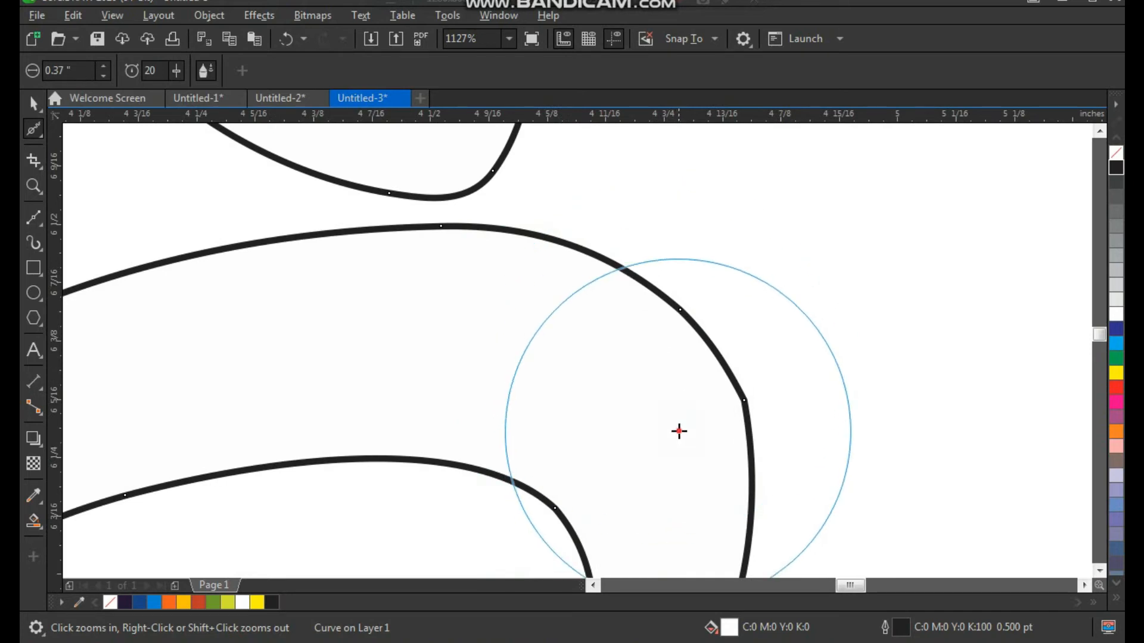
scroll(513, 301, down, 3)
key(F2)
drag(451, 329, 156, 544)
drag(310, 481, 400, 415)
Step: Go over the edges of the head and arm with the Smooth tool
scroll(378, 485, down, 2)
key(F2)
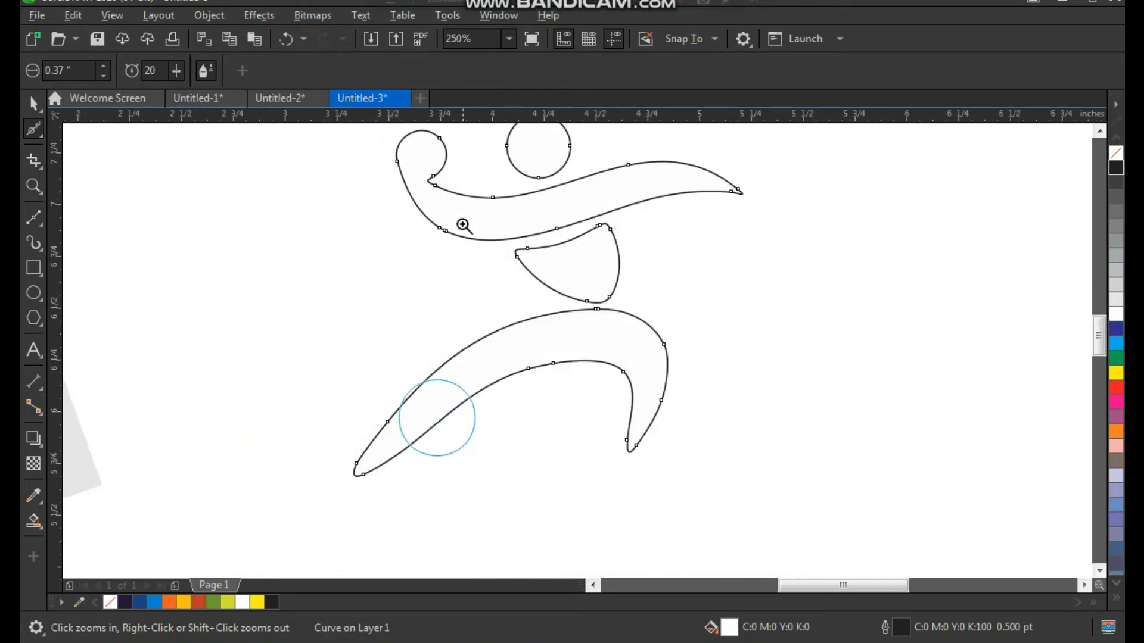
drag(472, 203, 667, 368)
scroll(544, 359, down, 3)
key(F2)
drag(480, 233, 652, 405)
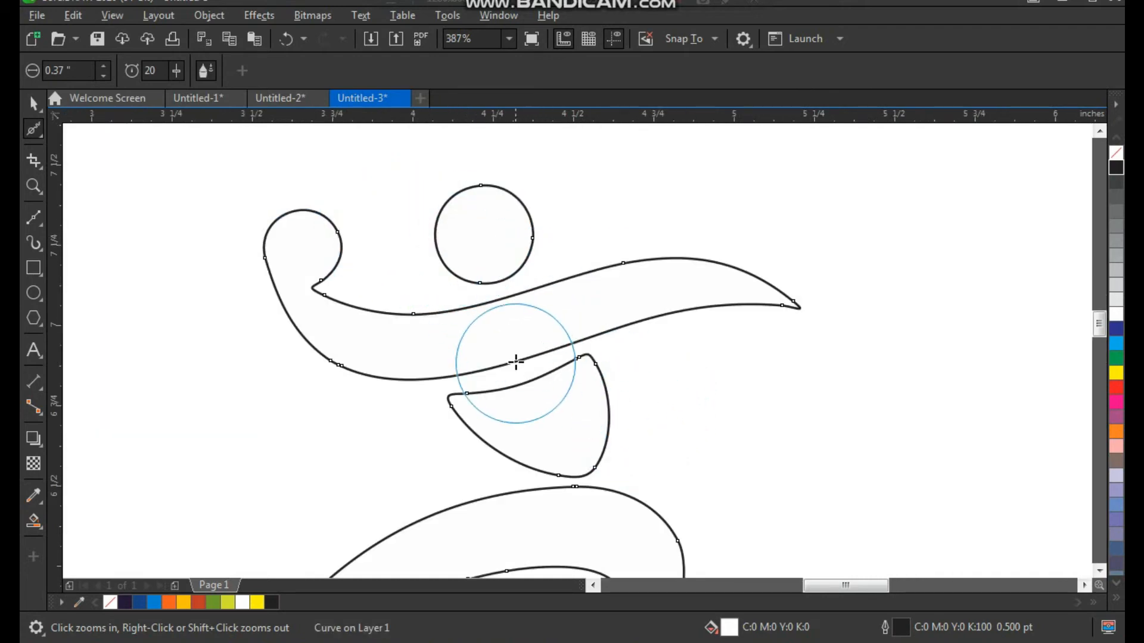
scroll(480, 364, down, 2)
drag(307, 238, 470, 387)
key(space)
mouse_move(610, 238)
mouse_down()
mouse_move(532, 239)
mouse_move(576, 237)
mouse_up()
key(ctrl+z)
key(ctrl+z)
Step: Move the welded figure up and slightly to the right on the page
scroll(537, 281, down, 2)
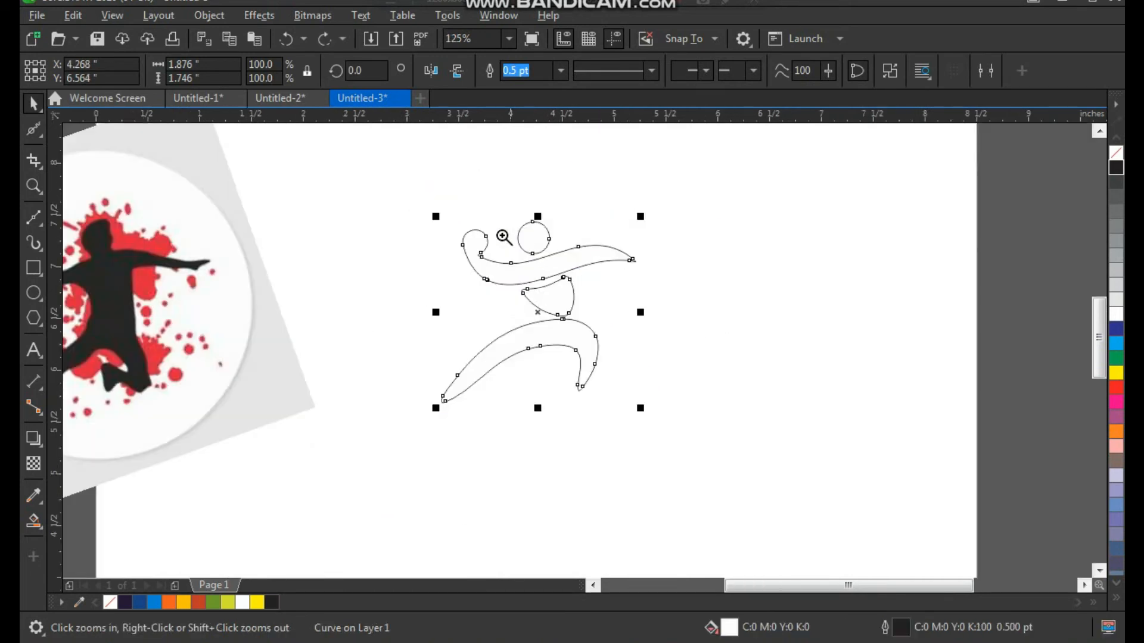
drag(784, 522, 784, 522)
scroll(549, 304, down, 2)
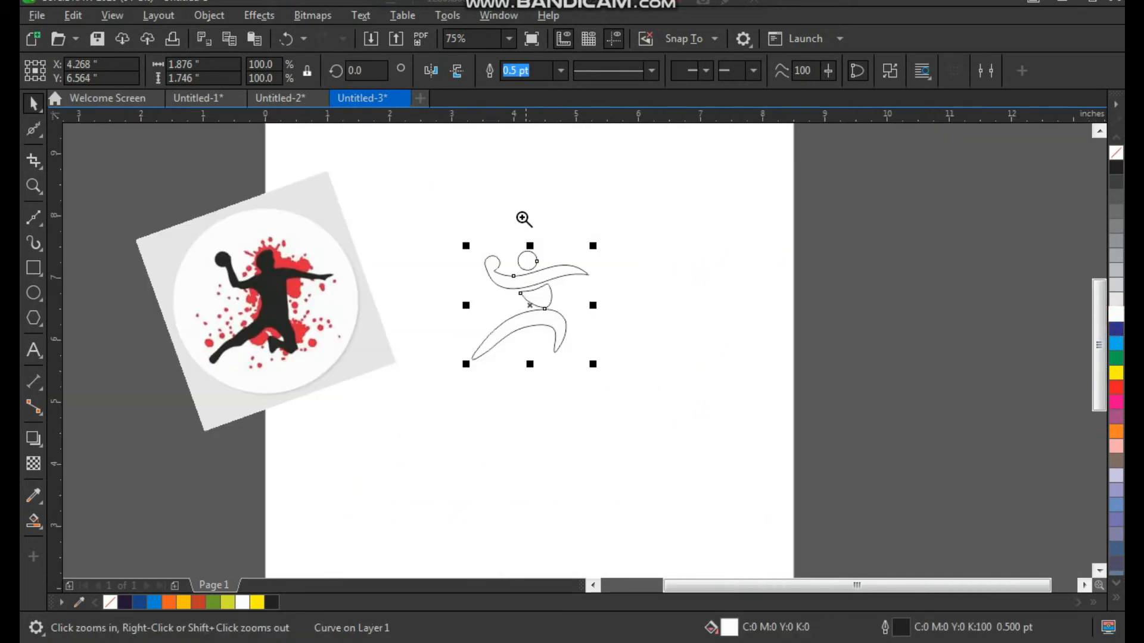
scroll(467, 239, up, 1)
key(space)
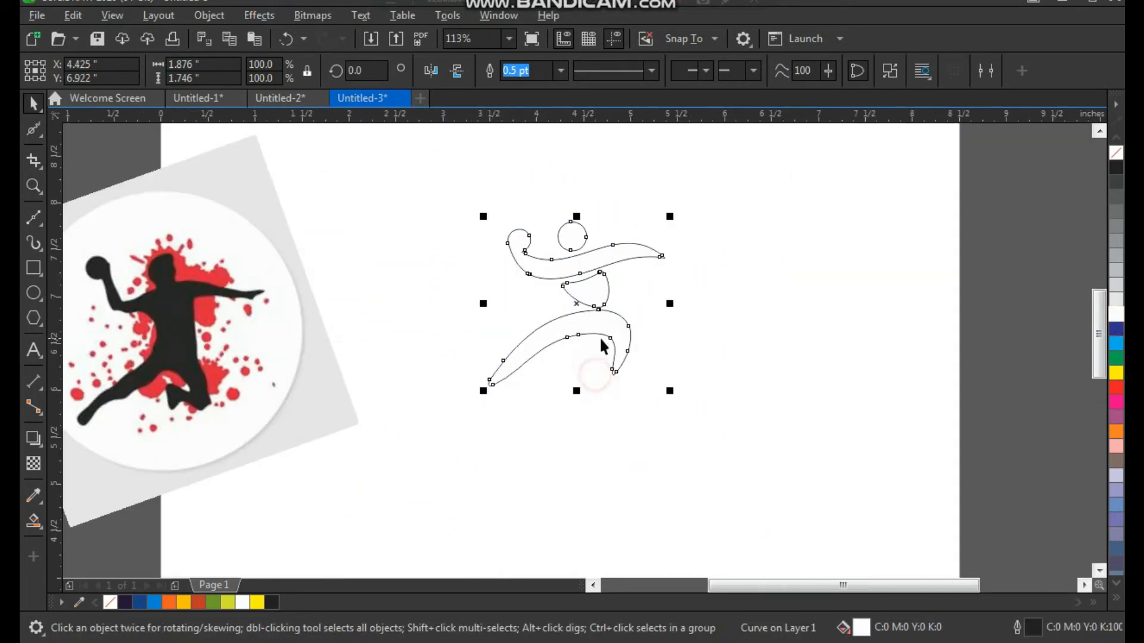
Step: Draw an upright rectangle about 2.7 by 3.7 inches around the figure
click(32, 264)
drag(447, 166, 700, 516)
key(space)
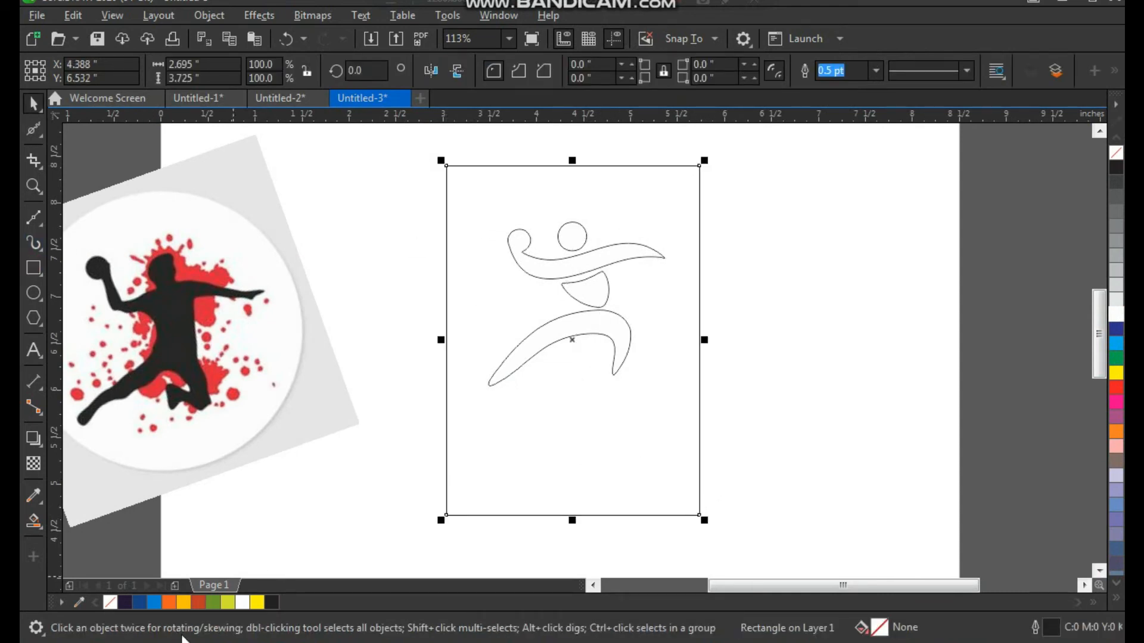
Step: Fill the rectangle with dark purple (#241735), remove its outline and send it behind the figure
click(125, 603)
right_click(1117, 157)
key(shift+Page_Down)
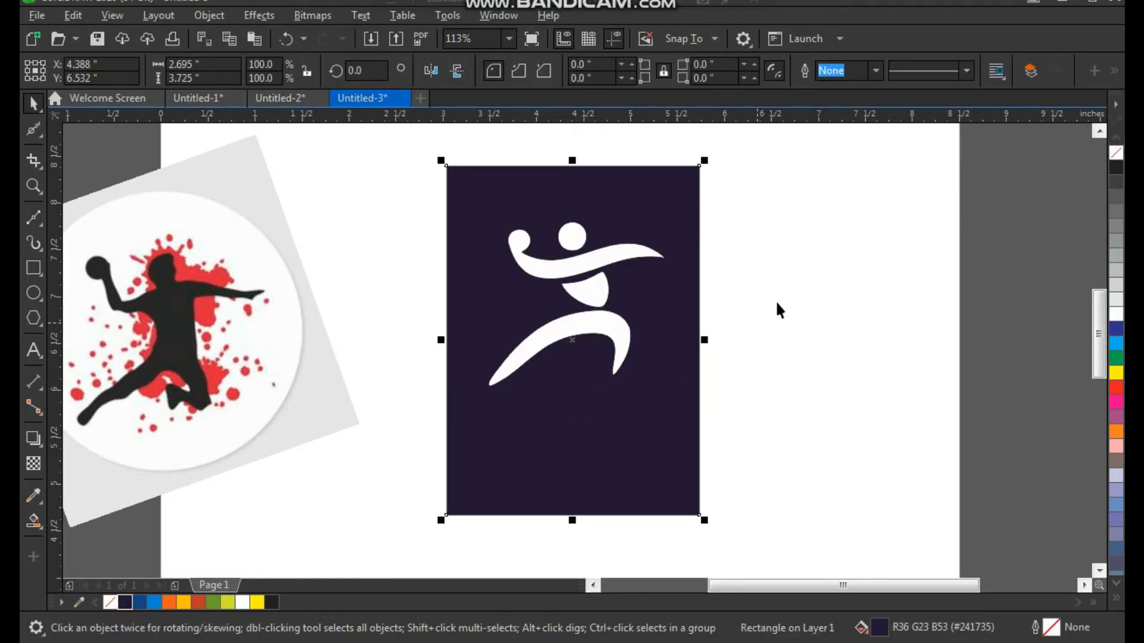
Step: Move the white figure slightly up on the dark background and break its curve apart into separate shapes
click(788, 288)
click(647, 265)
key(F2)
drag(723, 184, 600, 252)
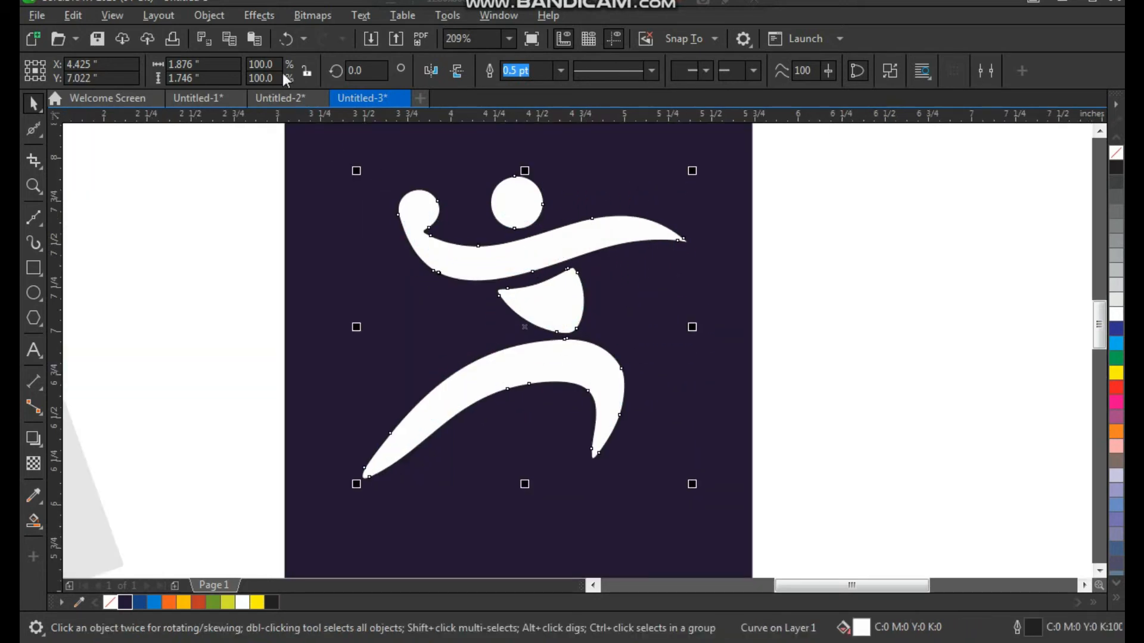
click(198, 21)
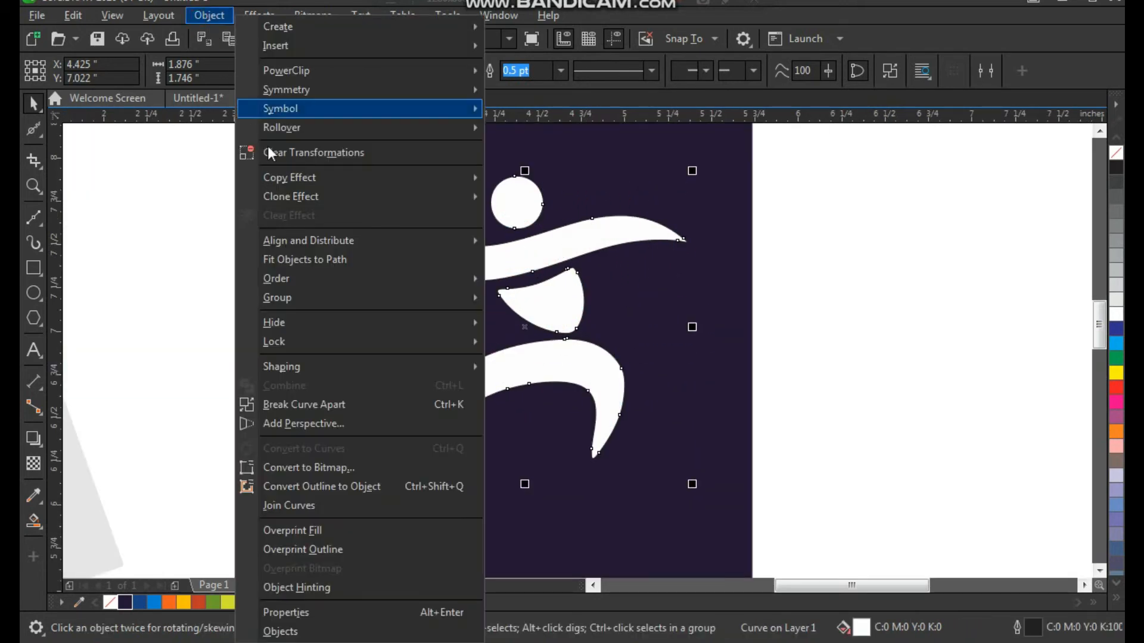
click(358, 403)
click(853, 278)
Step: Fill the head circle with dark blue
click(513, 192)
key(z)
drag(460, 158, 588, 259)
click(135, 602)
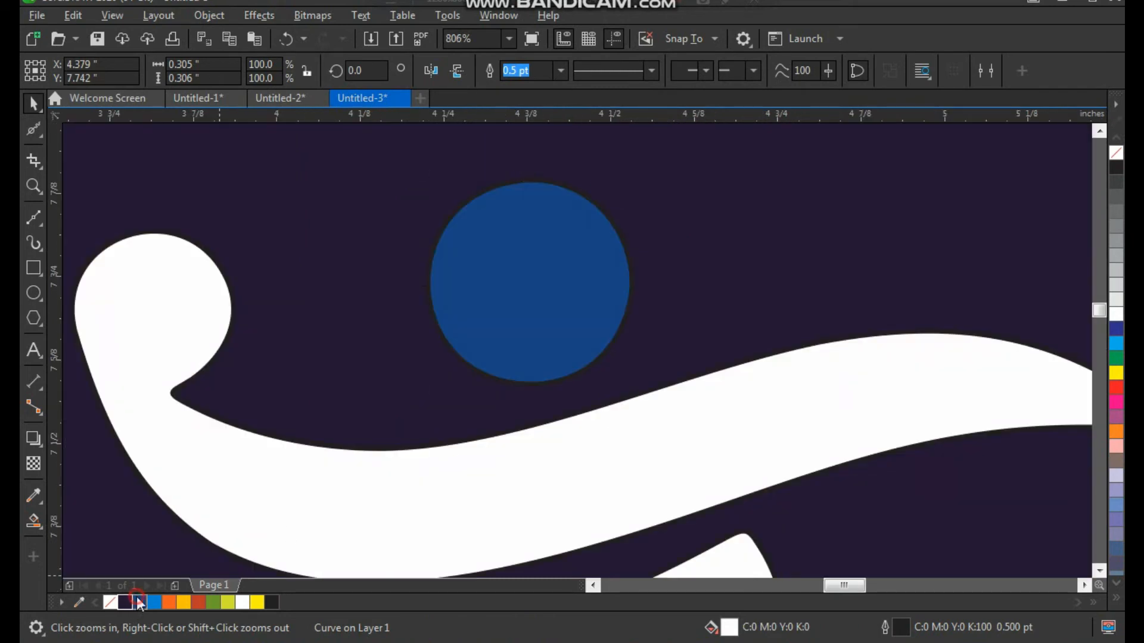
Step: Try to apply a fountain fill across the blue head circle
click(39, 527)
click(91, 521)
drag(487, 303, 585, 276)
drag(453, 389, 585, 277)
click(424, 508)
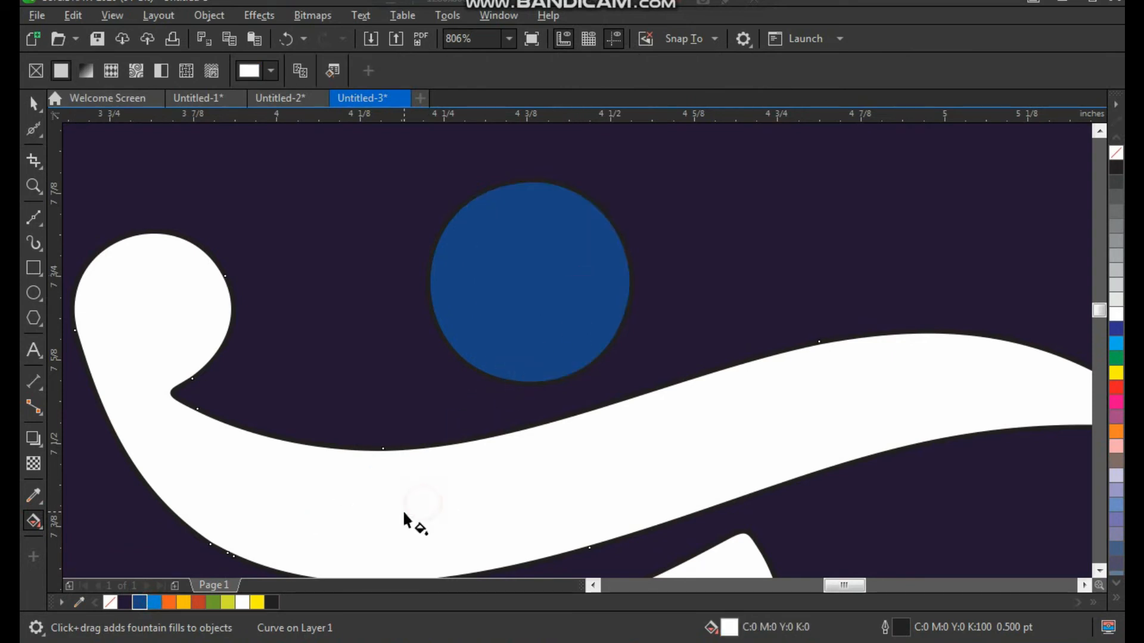
Step: Give the arm shape a fountain fill from orange (#F15E1B) at the ball side to golden yellow at the hand
key(space)
drag(362, 521, 383, 518)
key(ctrl+z)
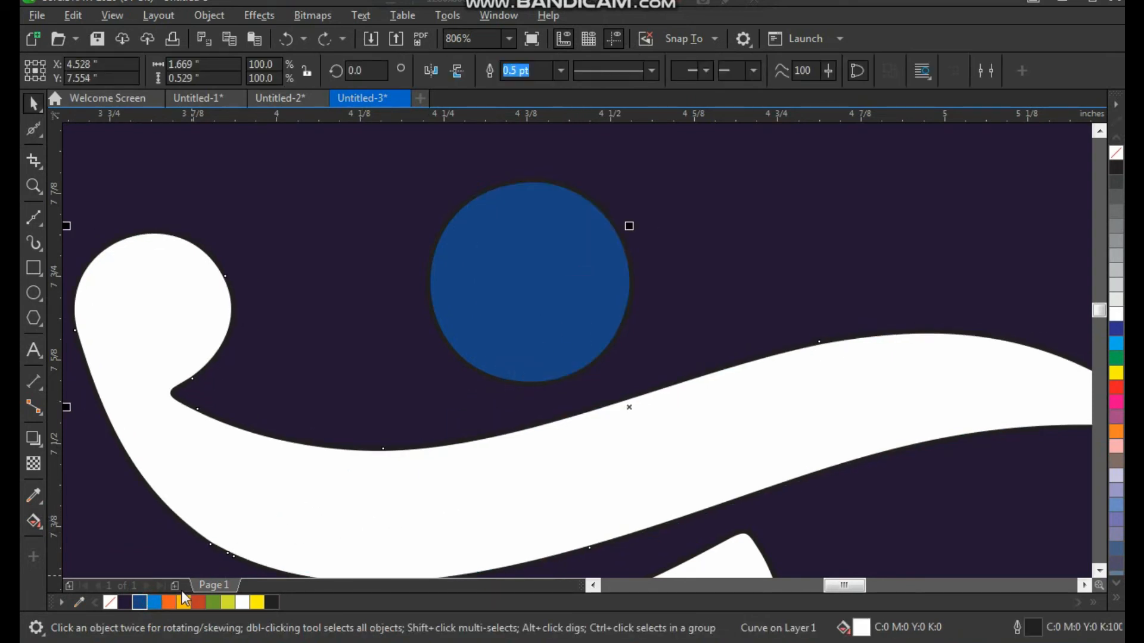
click(168, 603)
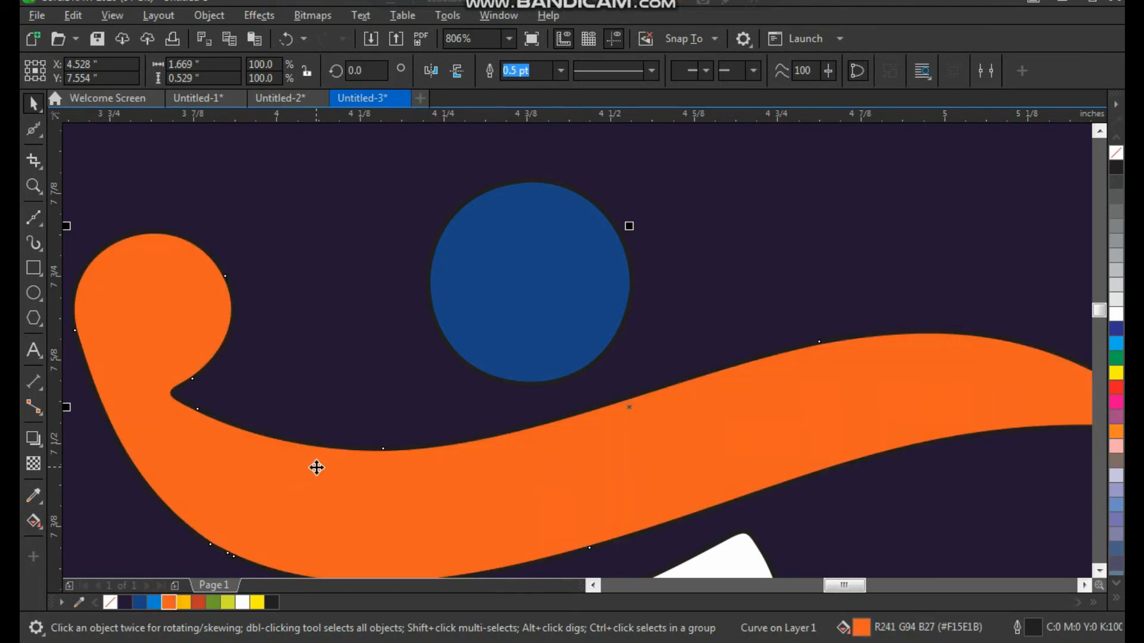
click(38, 519)
drag(273, 490, 999, 385)
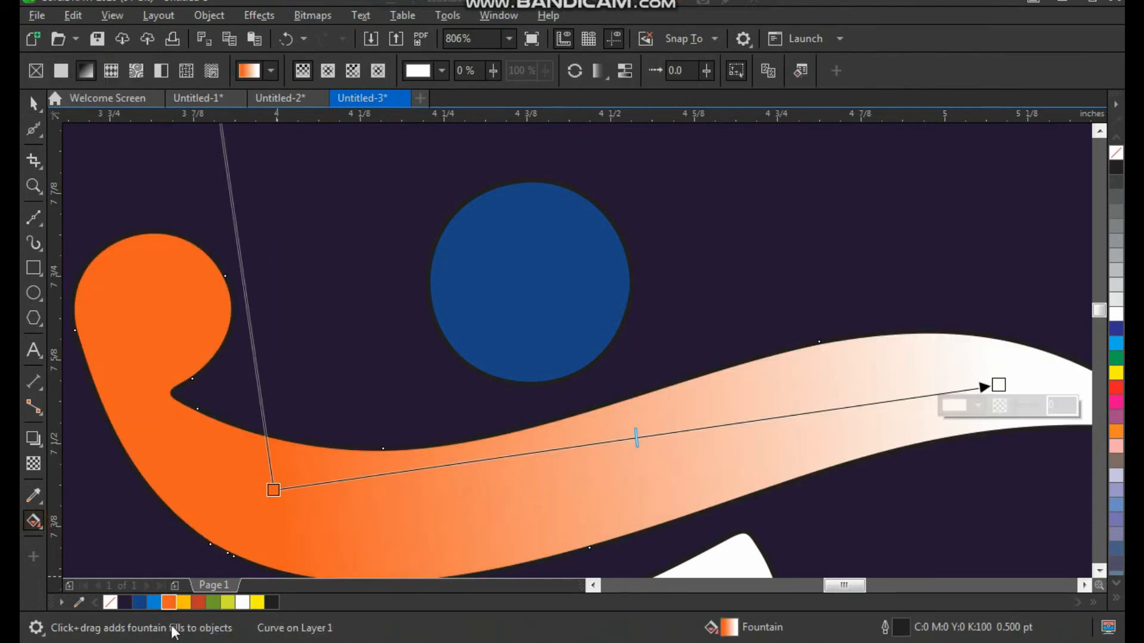
drag(772, 451, 998, 385)
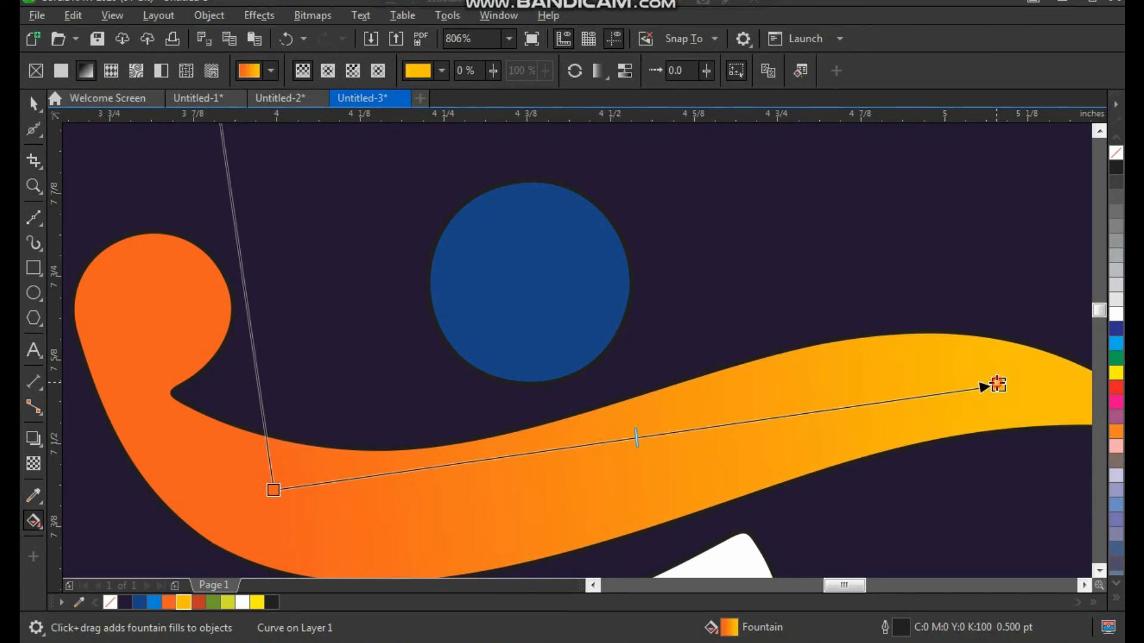
Step: Fill the torso shape with solid red-orange
key(space)
scroll(557, 304, down, 2)
scroll(555, 297, down, 1)
key(F2)
drag(450, 280, 693, 472)
drag(575, 389, 606, 378)
key(ctrl+z)
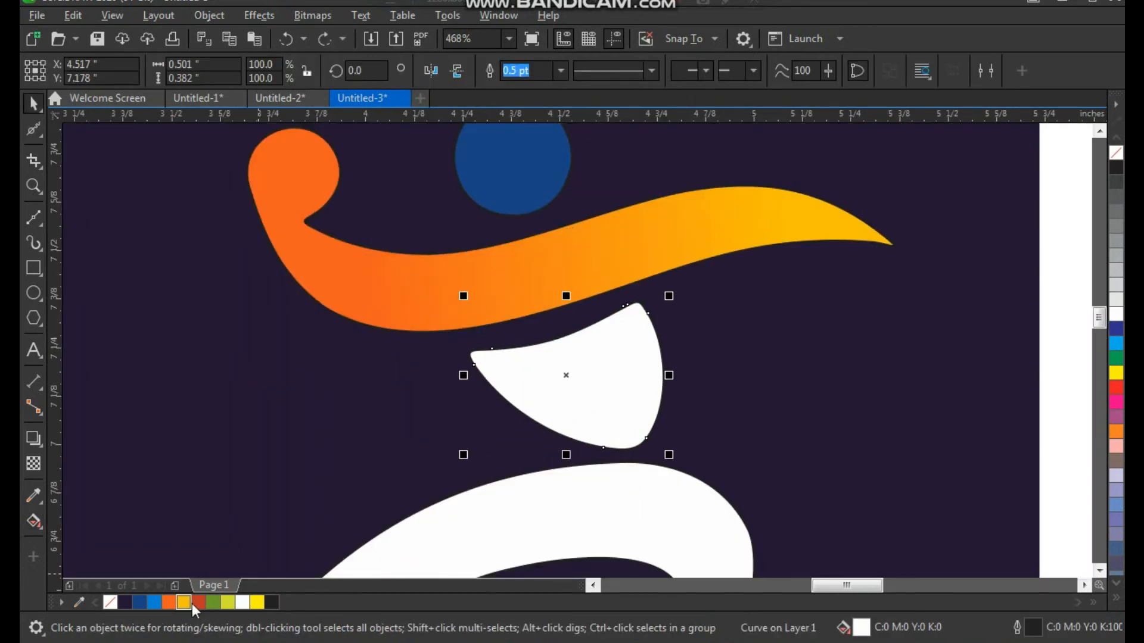
click(198, 602)
Step: Give the leg shape a fountain fill from green (#6E9D29) at the stretched leg to lime at the bent leg
click(536, 526)
scroll(525, 482, down, 1)
key(F2)
drag(715, 404, 260, 605)
click(213, 603)
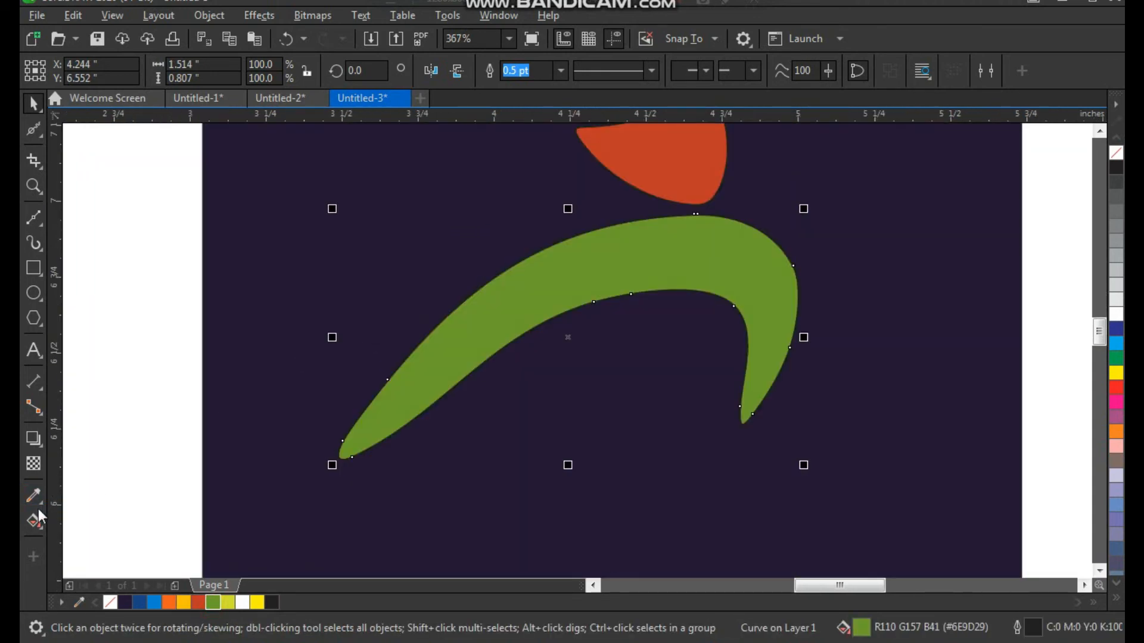
click(39, 528)
click(82, 521)
drag(479, 339, 767, 274)
drag(229, 605, 768, 271)
click(620, 424)
scroll(619, 425, down, 2)
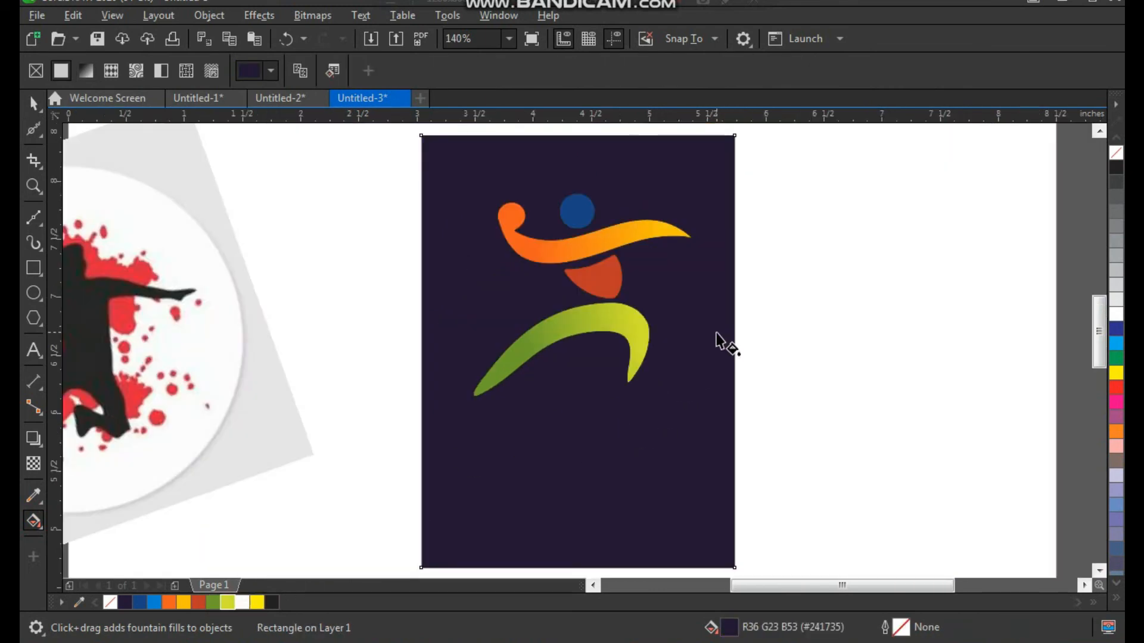
Step: Group the coloured figure shapes and centre the group horizontally on the dark rectangle
key(space)
click(848, 281)
key(F2)
drag(842, 149, 432, 492)
drag(710, 155, 334, 494)
key(ctrl+g)
shift+click(526, 500)
key(c)
click(810, 361)
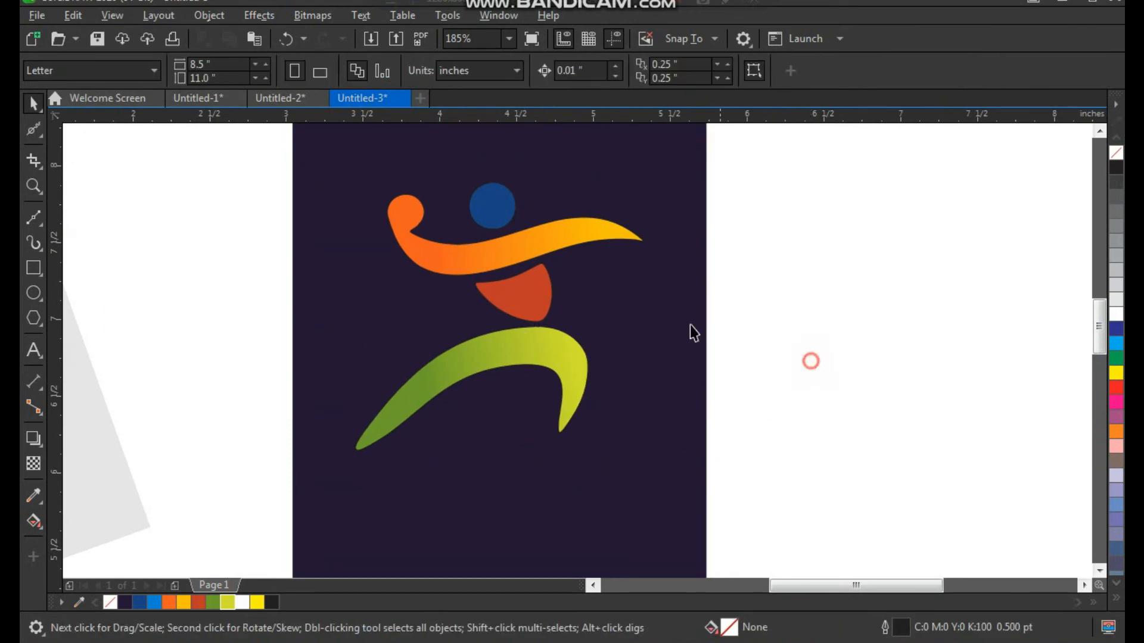
Step: Widen the dark background rectangle equally on both sides around its centre
scroll(603, 307, down, 2)
key(F2)
drag(422, 165, 718, 510)
click(694, 410)
shift+drag(704, 365, 728, 365)
Step: Add a line of artistic text in 24 pt Arial below the figure on the dark background
scroll(649, 268, down, 2)
key(F2)
drag(492, 192, 696, 394)
key(F8)
click(518, 439)
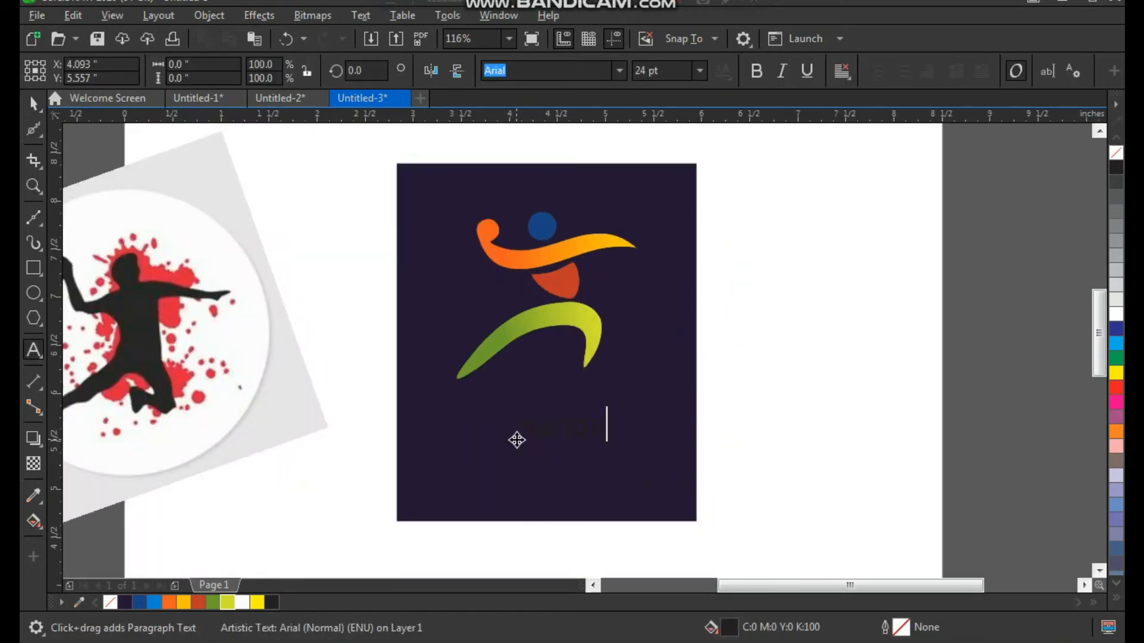
key(ctrl+space)
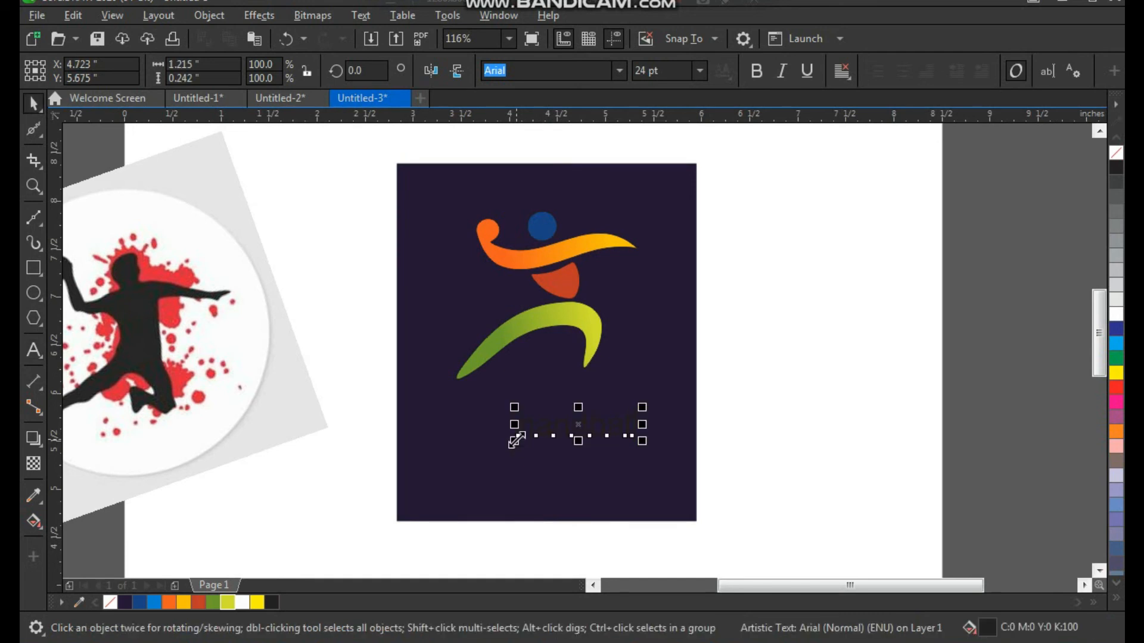
Step: Fill the "handball" text with white and set its font to bold Futura Md BT
click(1116, 314)
key(F2)
drag(799, 289, 315, 554)
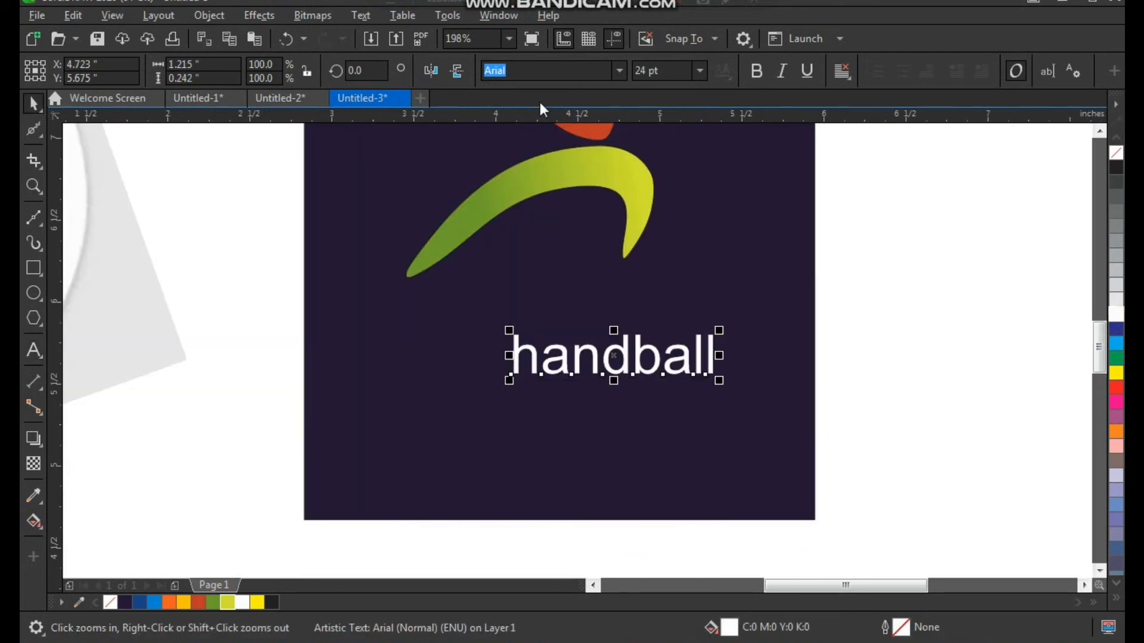
click(620, 71)
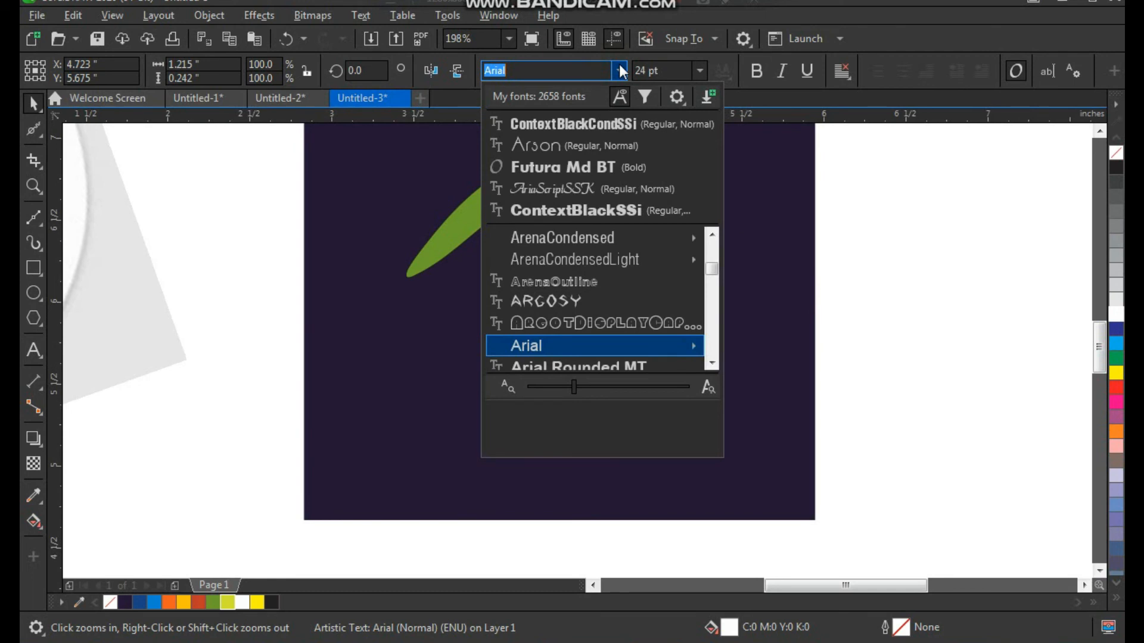
click(608, 168)
Step: Enlarge the "handball" text to about 37.6 pt below the figure
drag(758, 369, 732, 354)
key(ctrl+z)
scroll(686, 371, down, 1)
Step: Scale the figure group down to 87.5% around its centre and align it horizontally with the "handball" text
key(F2)
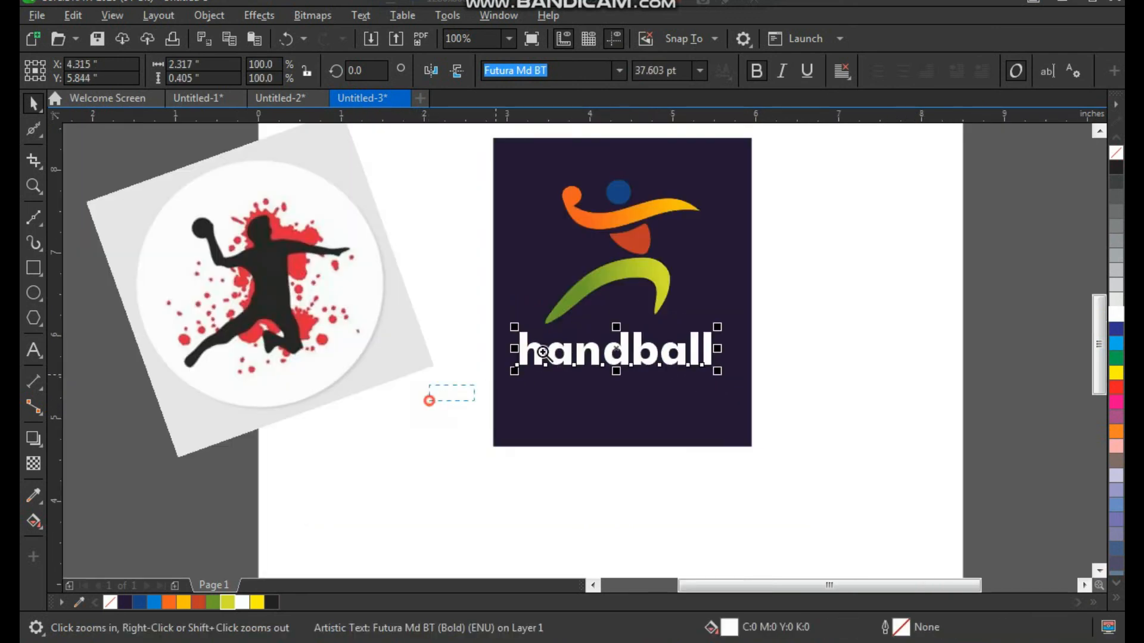
click(446, 400)
drag(758, 153, 417, 448)
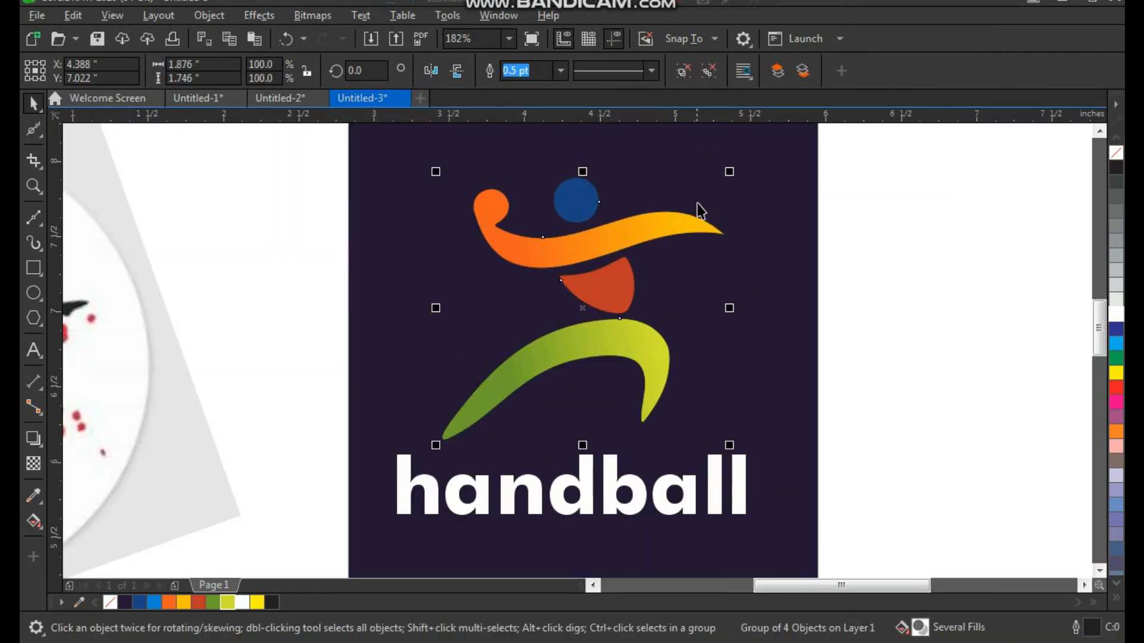
drag(730, 172, 712, 189)
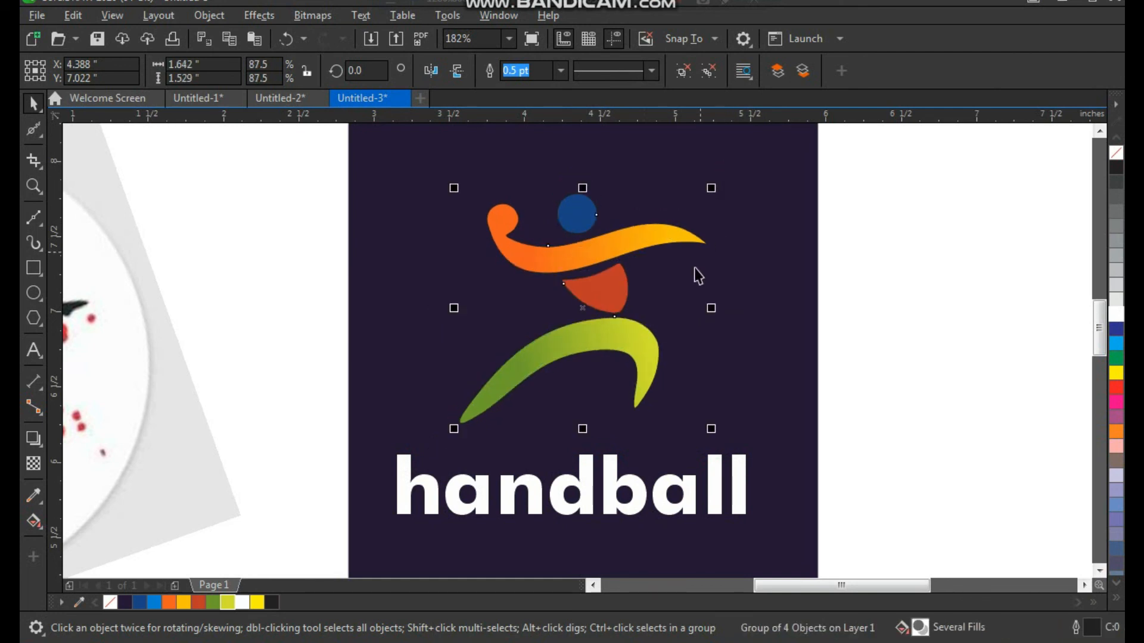
shift+click(713, 462)
key(c)
click(923, 369)
Step: Move the "handball" text slightly up, closer to the figure's legs
click(733, 481)
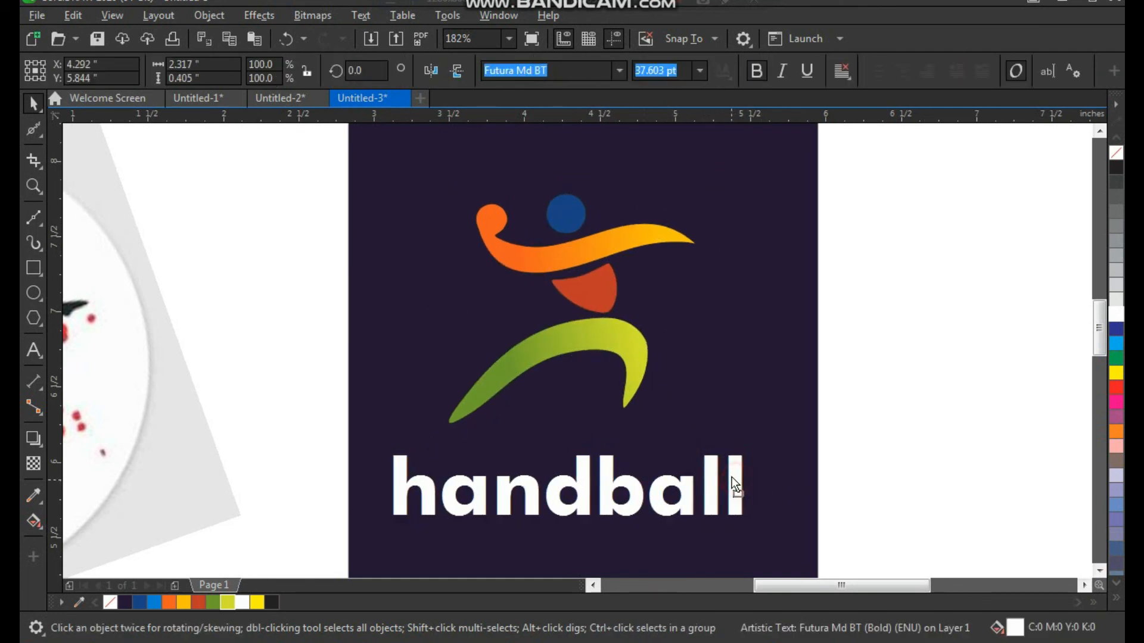
key(z)
right_click(493, 221)
drag(493, 221, 774, 515)
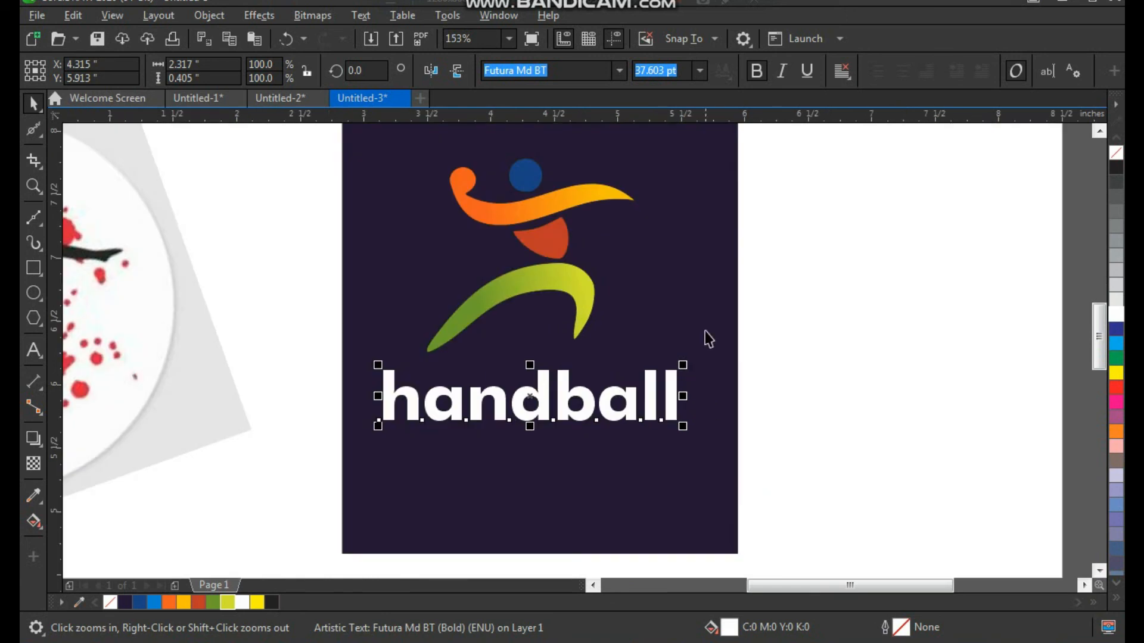
Step: Remove the bold style from the "handball" text and centre it horizontally with the figure group
click(756, 71)
shift+click(584, 302)
key(c)
click(819, 323)
Step: Duplicate the "handball" text below itself at about 15.3 pt and change the copy to COLLEGE TEAM
drag(625, 418, 518, 485)
right_click(623, 478)
key(F8)
key(ctrl+a)
text(C)
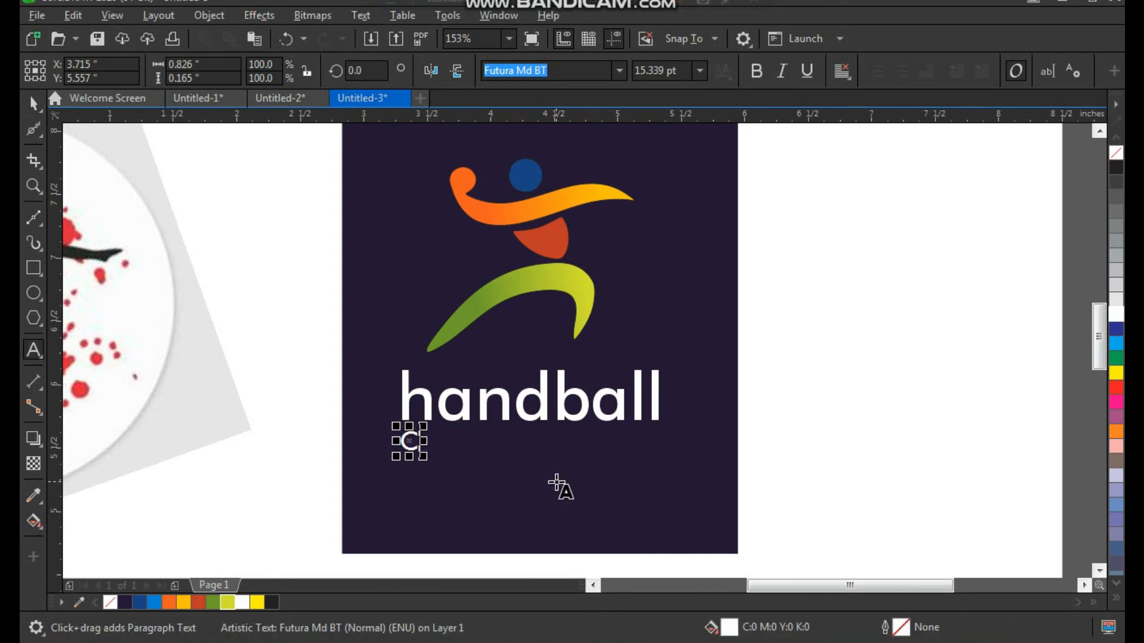
text(OLLEGE TE)
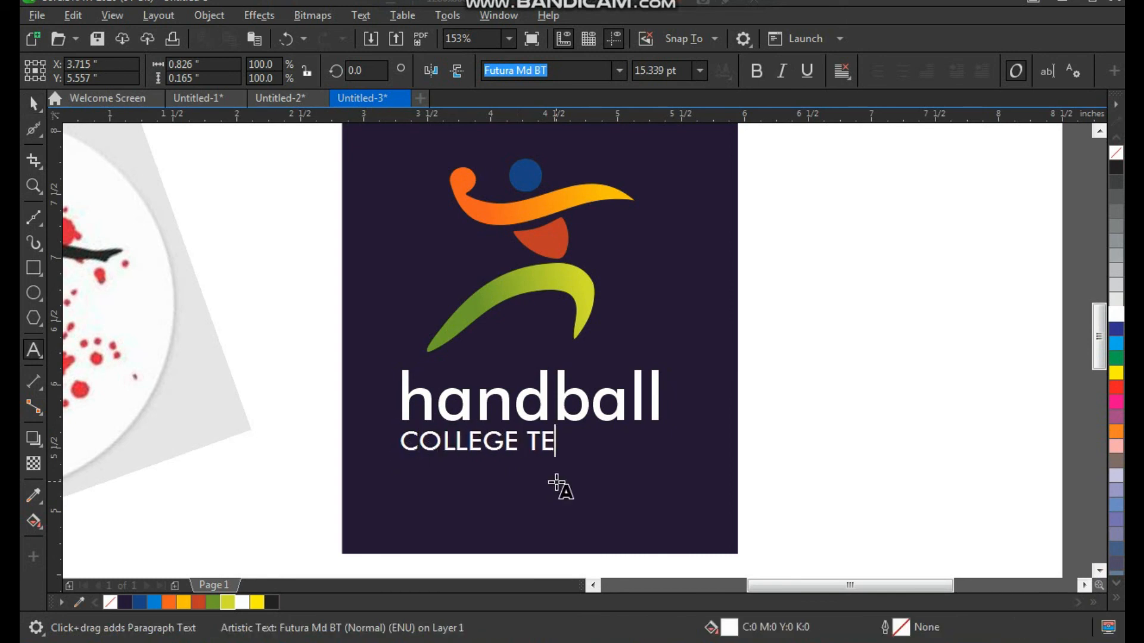
key(ctrl+space)
Step: Reduce the COLLEGE TEAM text to about 10.3 pt and widen its letter spacing to about 1.57 inches overall
key(F2)
drag(390, 311, 754, 541)
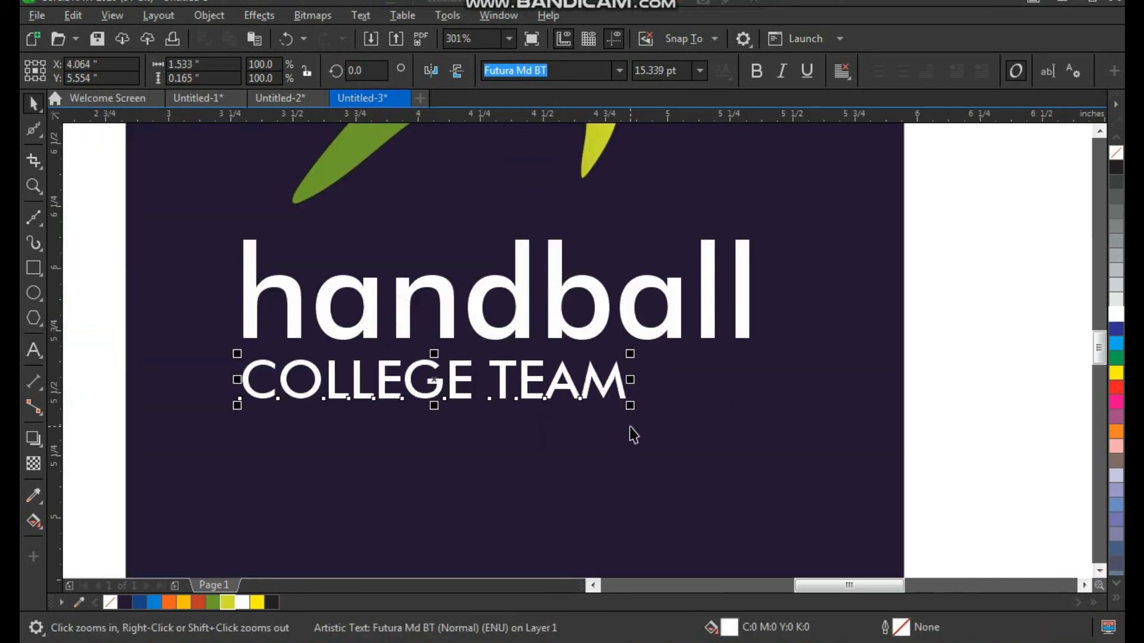
key(F10)
mouse_move(633, 412)
mouse_down()
mouse_move(834, 409)
mouse_move(732, 409)
mouse_move(640, 425)
mouse_up()
key(space)
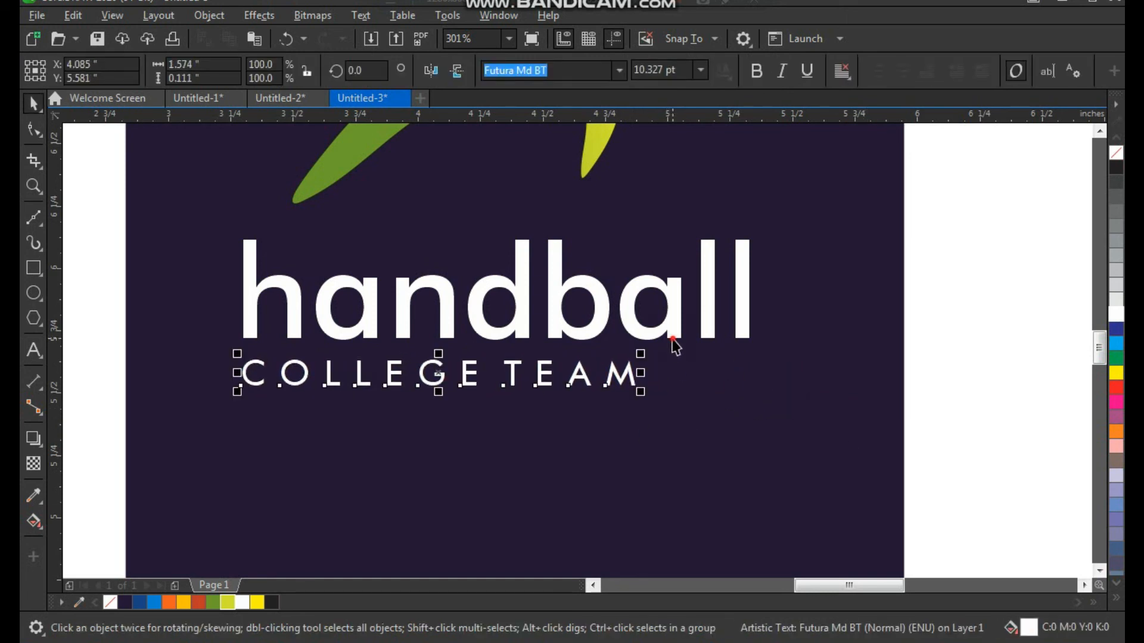
Step: Centre COLLEGE TEAM horizontally under the "handball" text and fill it with the lime colour of the bent leg
shift+click(675, 345)
key(c)
click(942, 345)
click(647, 392)
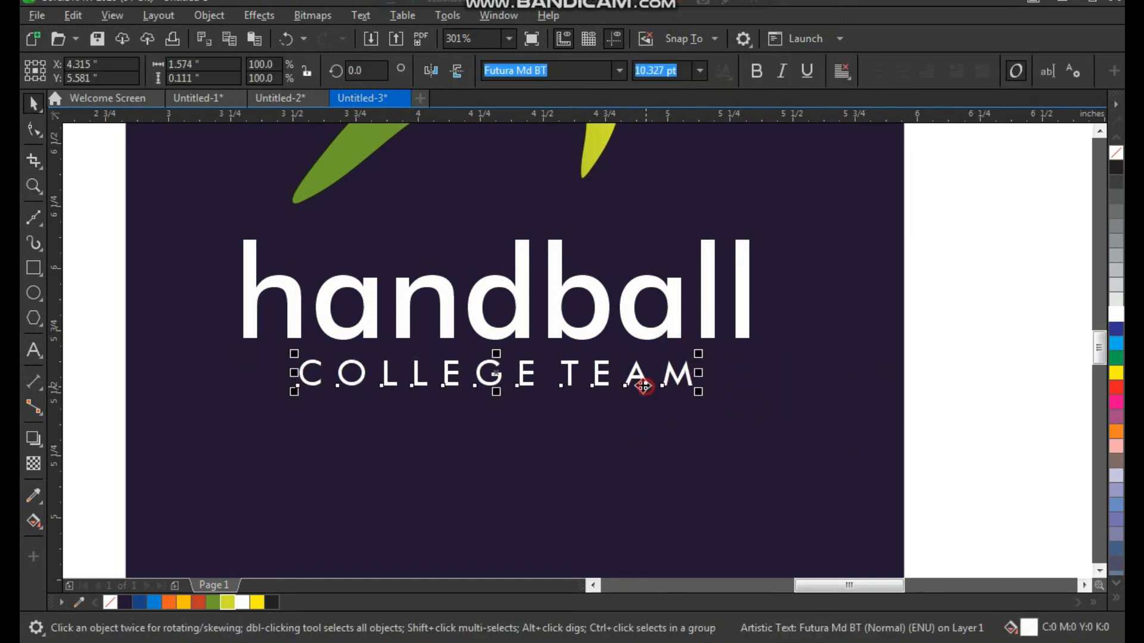
click(228, 603)
Step: Group the figure with both text lines and centre the group horizontally and vertically on the dark rectangle
shift+click(520, 323)
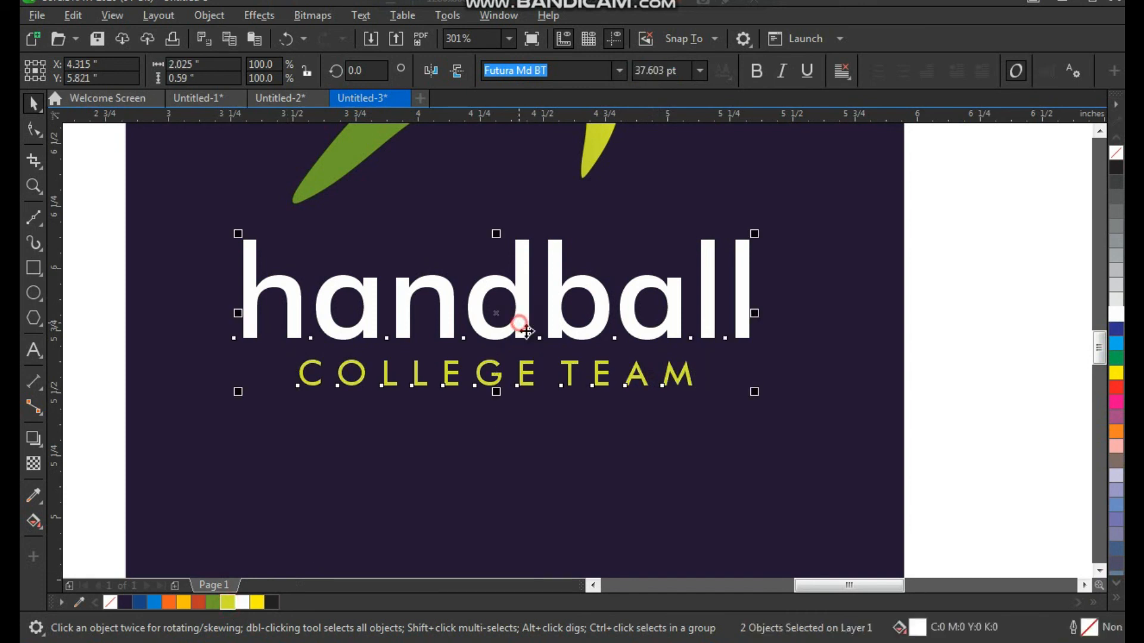
scroll(583, 455, down, 2)
click(271, 478)
drag(265, 507, 445, 459)
key(ctrl+g)
shift+click(710, 294)
key(c)
key(e)
click(817, 300)
scroll(798, 291, down, 1)
key(F2)
drag(790, 150, 134, 527)
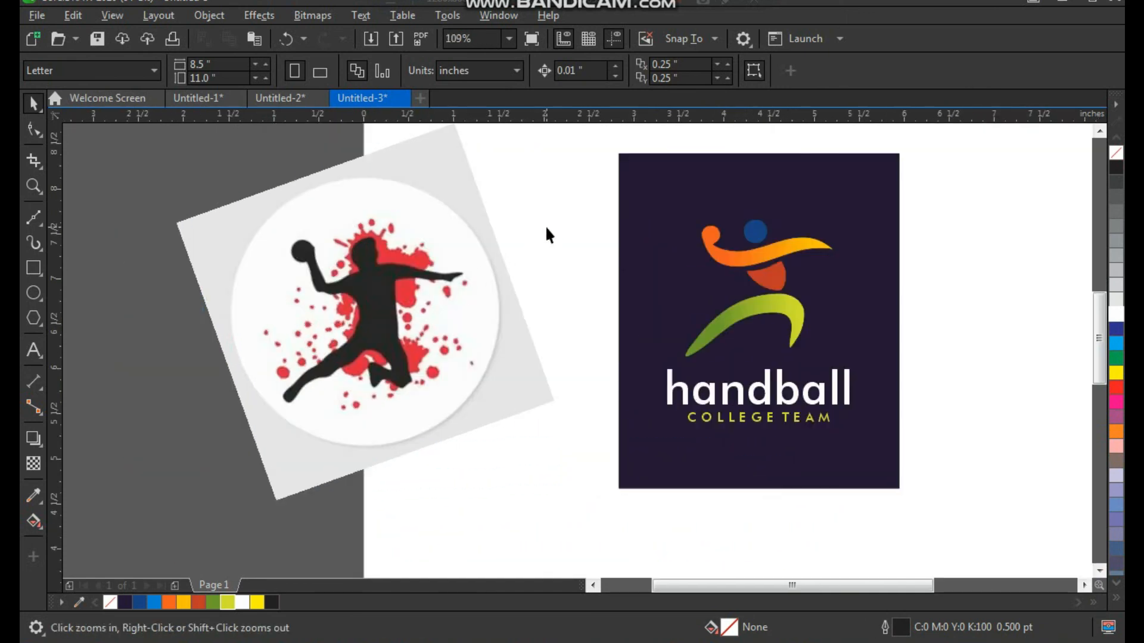
key(space)
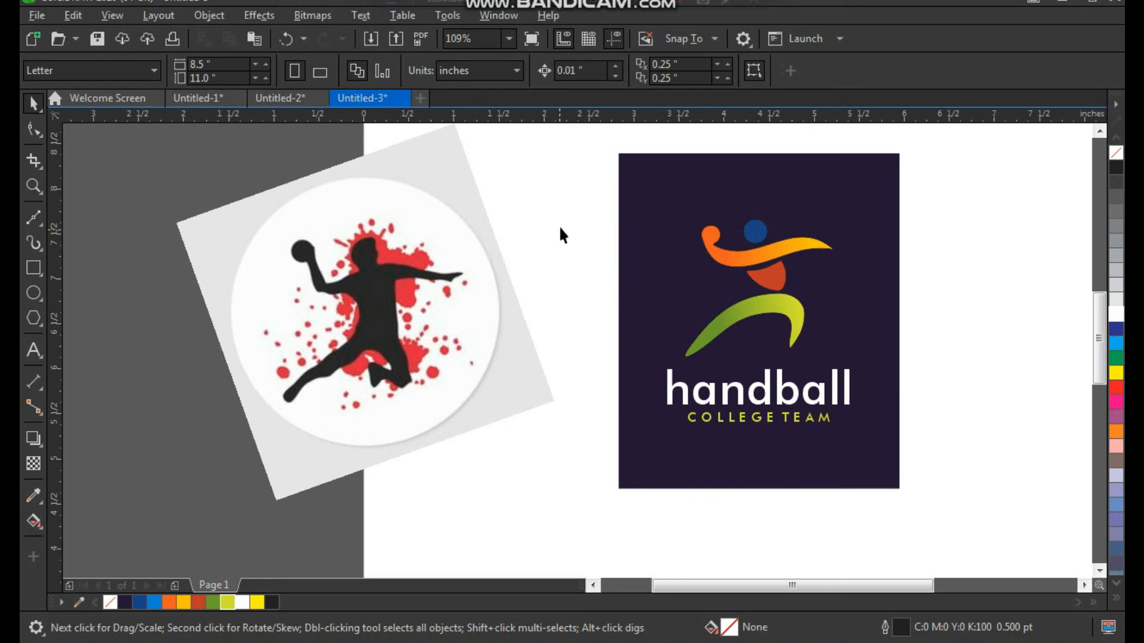